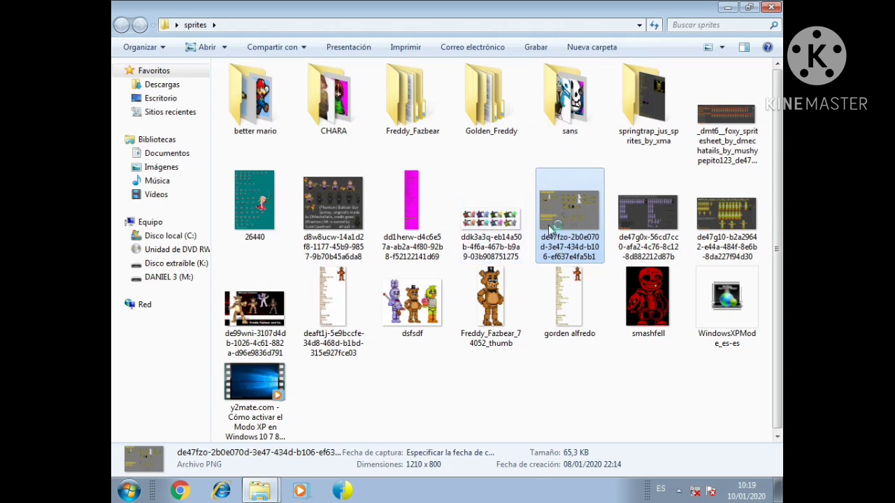
- Open the Golden Freddy V4-2 sprite sheet from the sprites folder in Paint and magnify its first sprite row to 600%
double_click(548, 229)
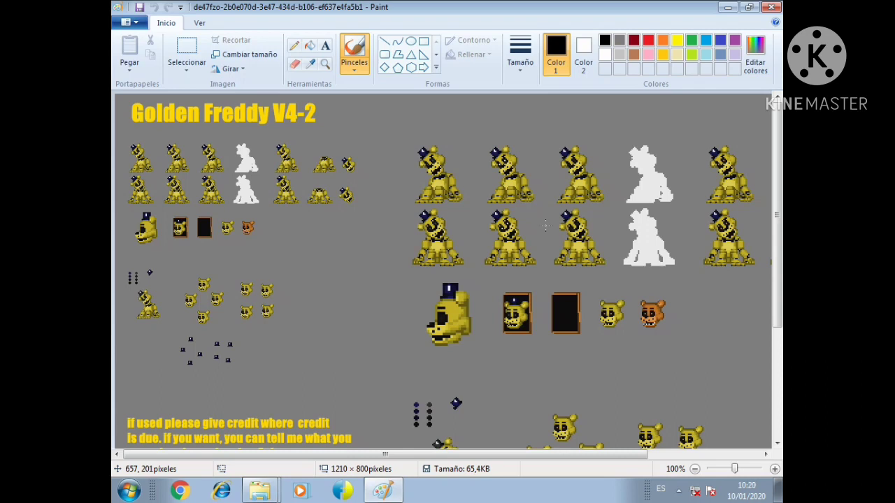
click(325, 64)
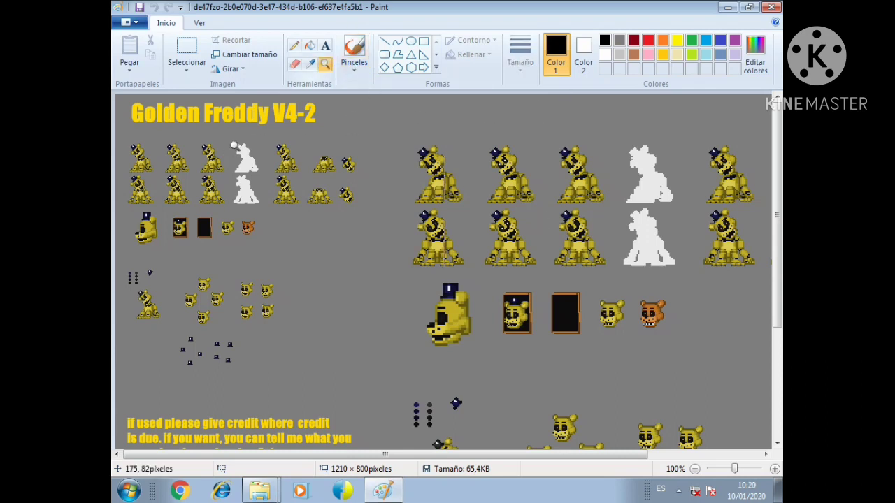
click(175, 195)
click(174, 195)
click(176, 196)
click(176, 196)
click(178, 196)
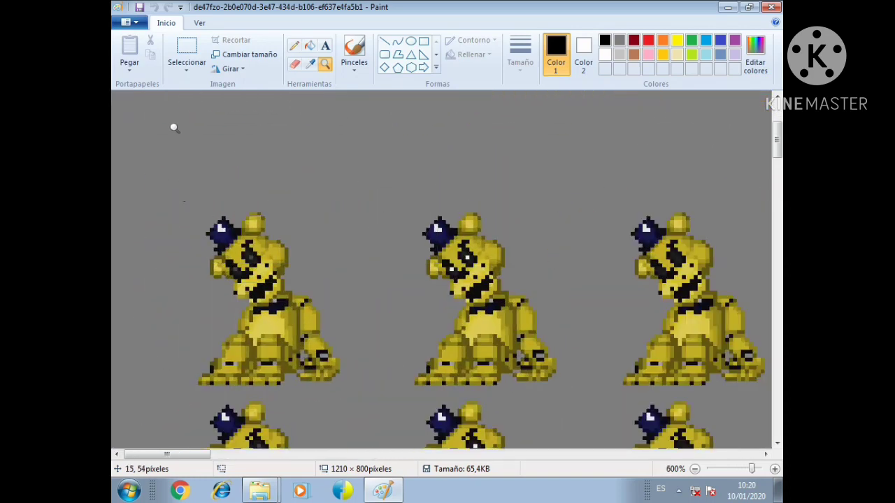
- Fill the gray background around the Golden Freddy sprites with white
click(187, 49)
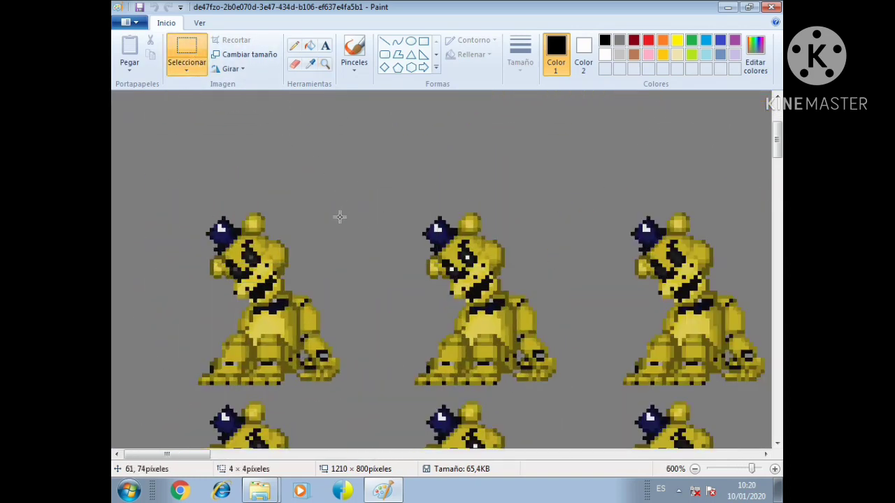
drag(349, 204, 222, 381)
click(342, 105)
click(310, 45)
right_click(345, 112)
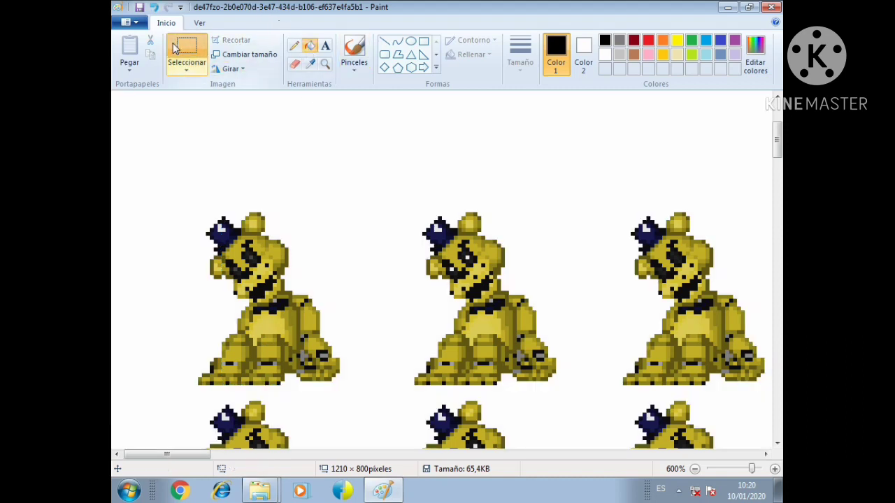
- Select the first sprite of the top row with a rectangle of about 40 × 44 pixels
click(175, 48)
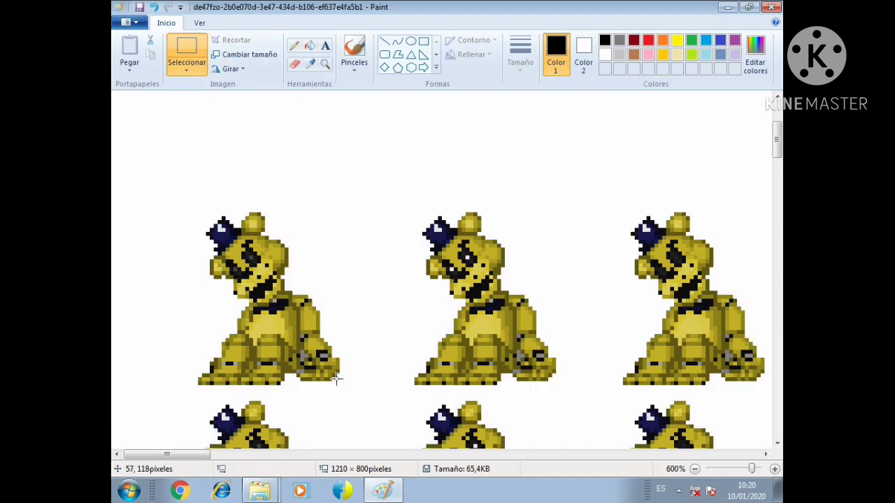
drag(337, 378, 186, 208)
click(366, 413)
drag(354, 213, 198, 384)
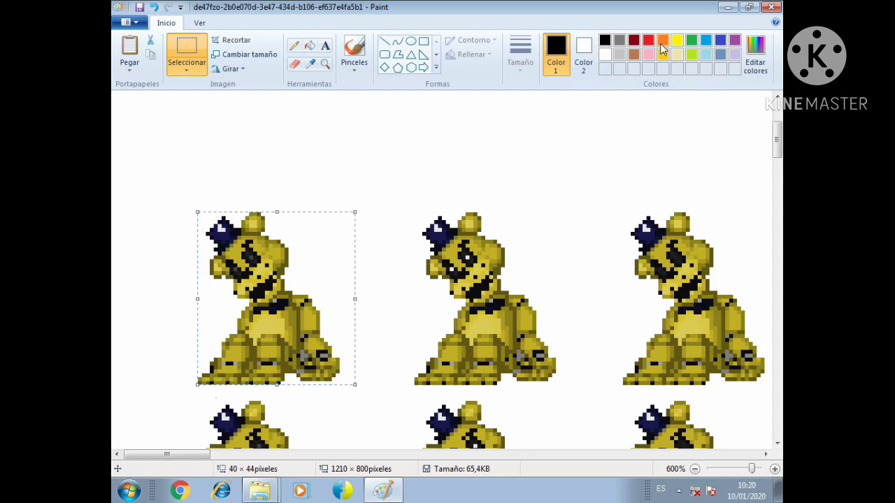
- Minimize the open windows and look into the cosas necesarias folder on the desktop
click(727, 7)
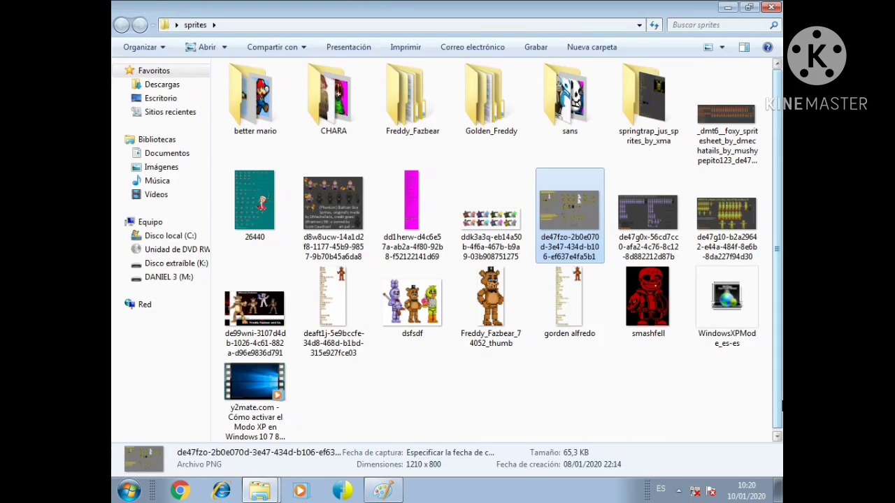
key(super+d)
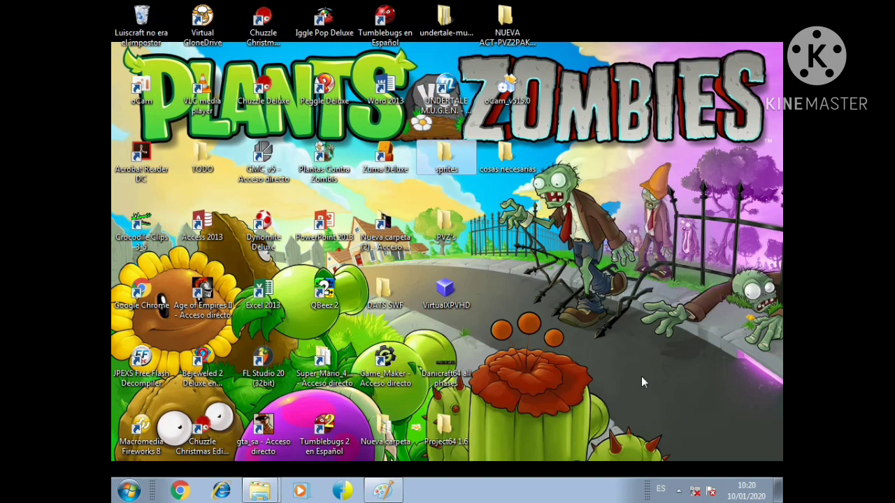
double_click(494, 163)
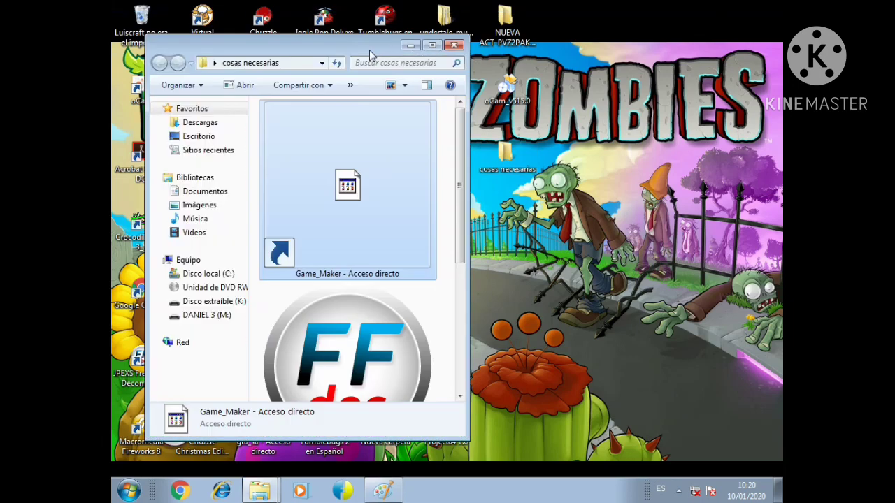
double_click(370, 50)
key(super+d)
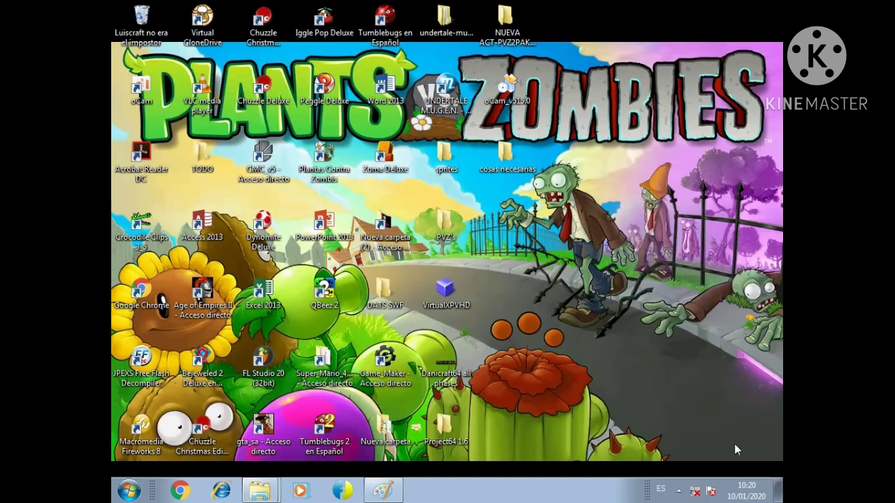
- Open the DATS SWF folder and load DAT0 into JPEXS Free Flash Decompiler
double_click(221, 155)
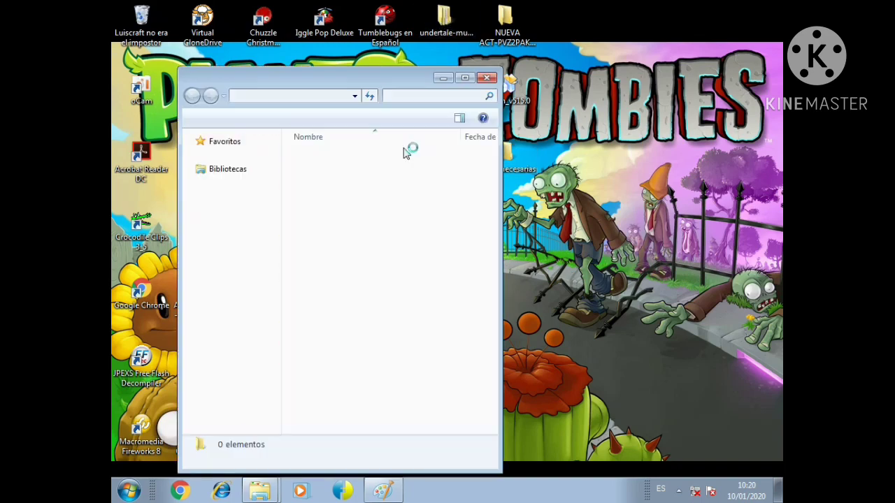
double_click(386, 78)
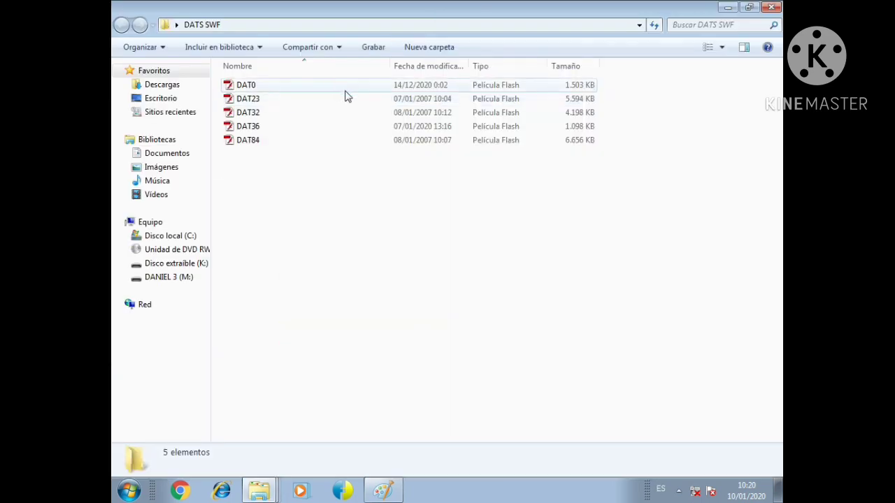
click(242, 85)
mouse_move(241, 86)
mouse_down()
mouse_move(365, 185)
mouse_move(386, 491)
mouse_move(375, 325)
mouse_move(322, 458)
mouse_move(263, 482)
mouse_move(275, 498)
mouse_move(280, 406)
mouse_move(449, 187)
mouse_up()
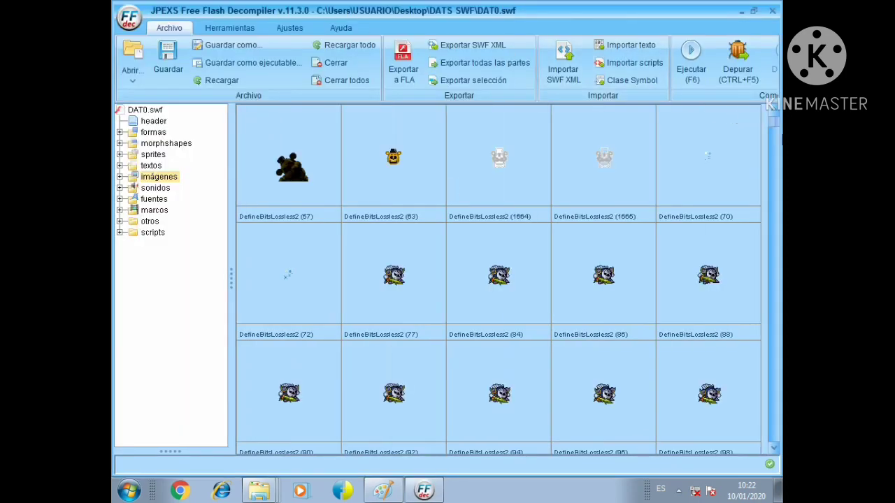
- Select the eleven masked-knight images from DefineBitsLossless2 (77) through (102) in DAT0's images
mouse_move(773, 121)
mouse_down()
mouse_move(775, 139)
mouse_move(779, 125)
mouse_up()
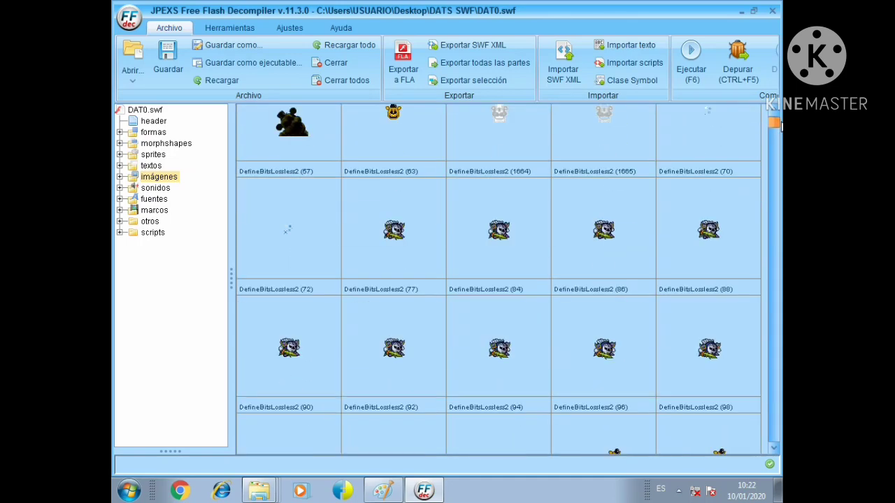
click(395, 238)
ctrl+click(532, 255)
ctrl+click(612, 251)
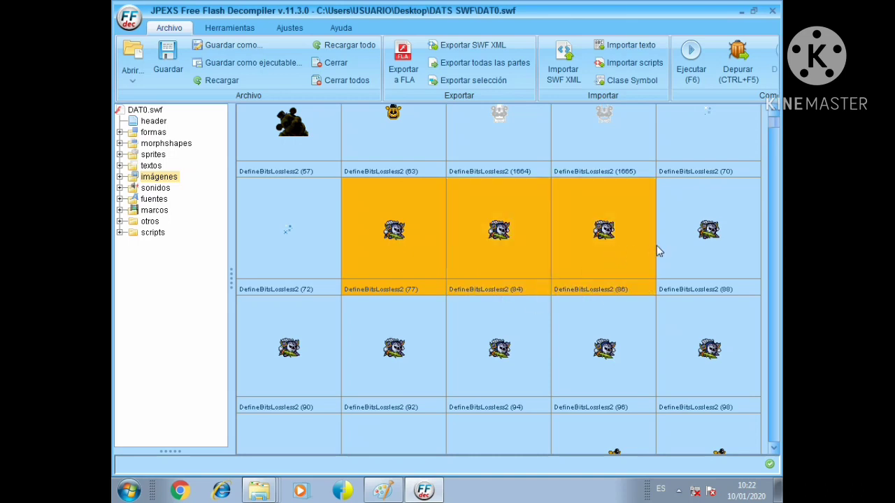
ctrl+click(717, 241)
ctrl+click(307, 337)
ctrl+click(395, 350)
ctrl+click(495, 360)
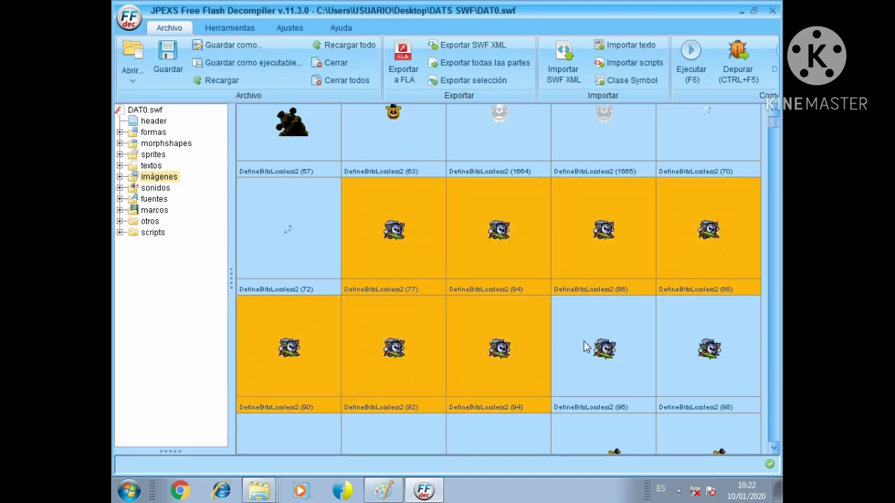
ctrl+click(592, 346)
ctrl+click(673, 343)
scroll(692, 168, down, 3)
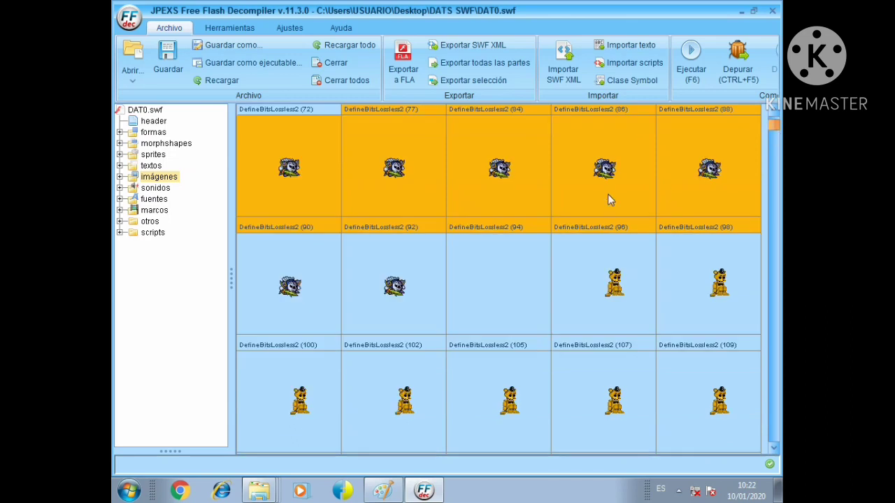
ctrl+click(305, 308)
ctrl+click(395, 313)
- Export the selected images in PNG/GIF/JPEG format to the TODO folder on the desktop
right_click(431, 318)
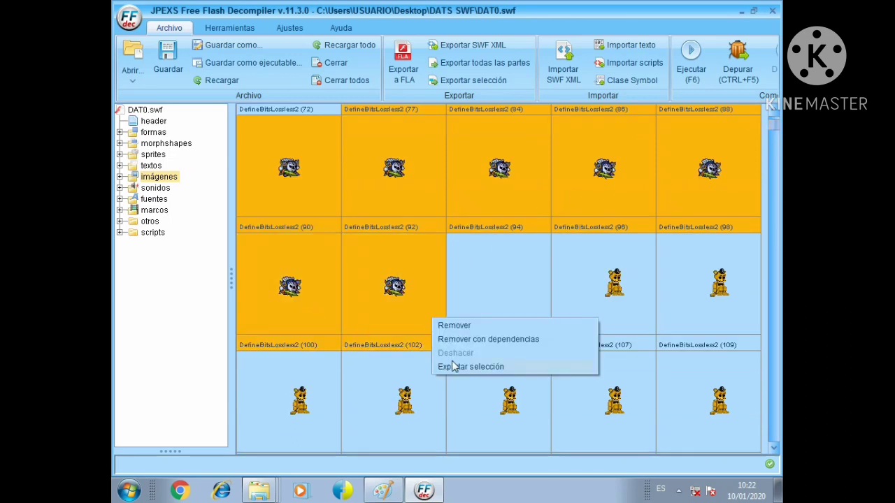
key(Return)
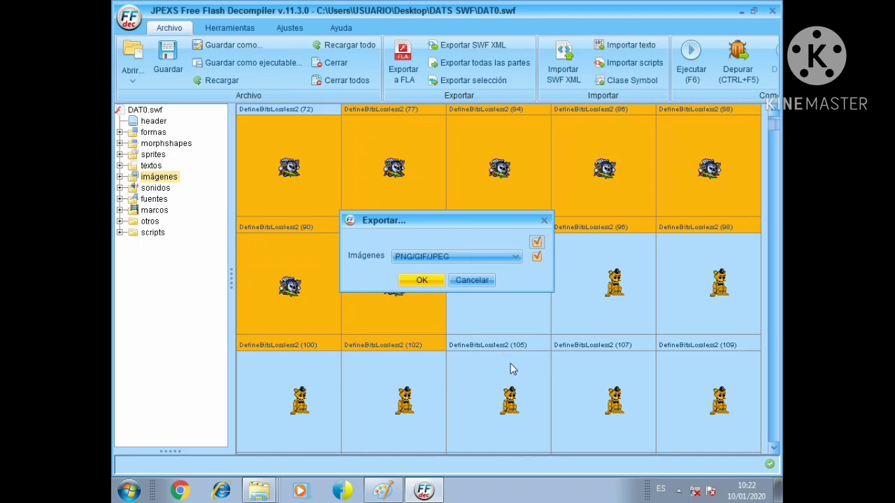
key(Return)
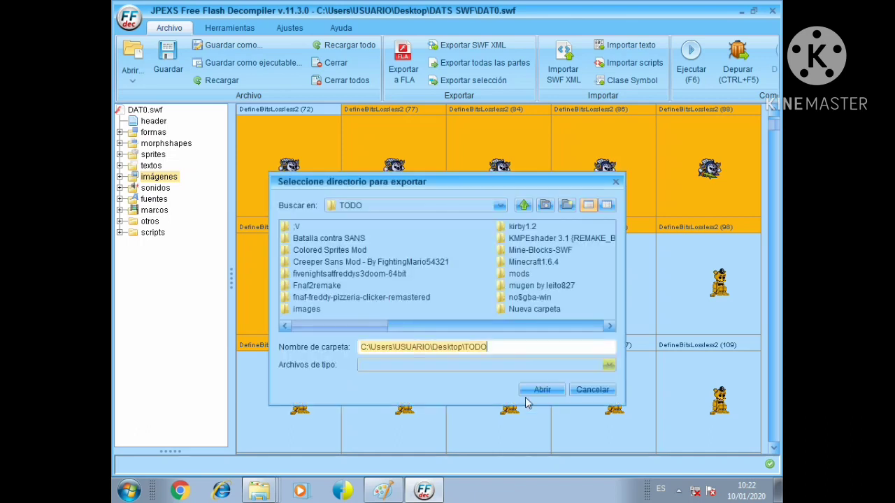
click(540, 390)
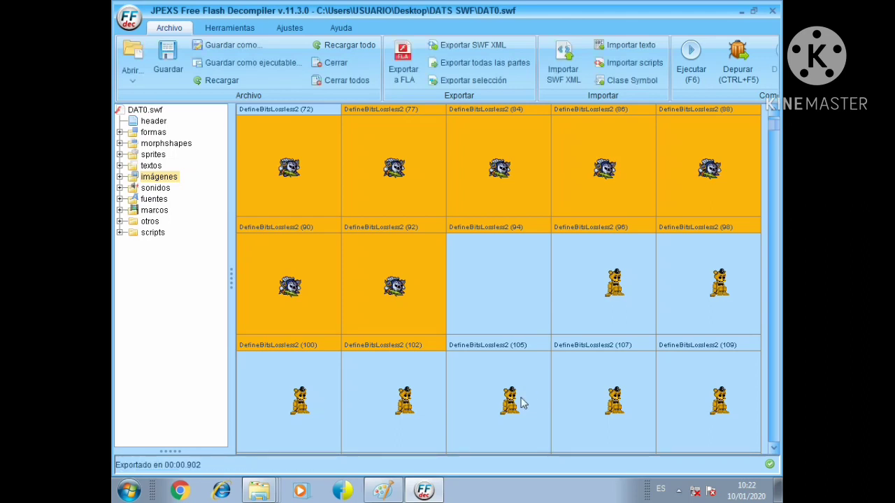
- Clear the decompiler and sprites folder windows off the screen and open the TODO folder from the desktop
click(741, 12)
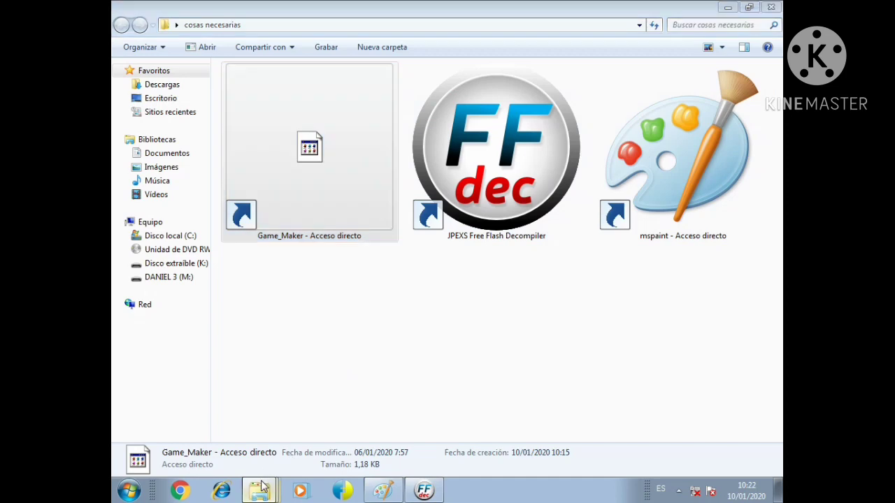
click(262, 487)
click(272, 440)
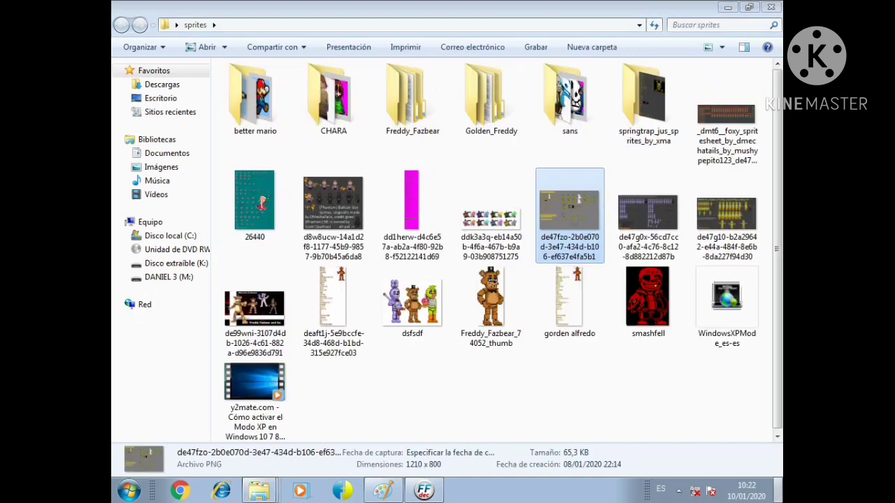
key(alt+F4)
key(alt+F4)
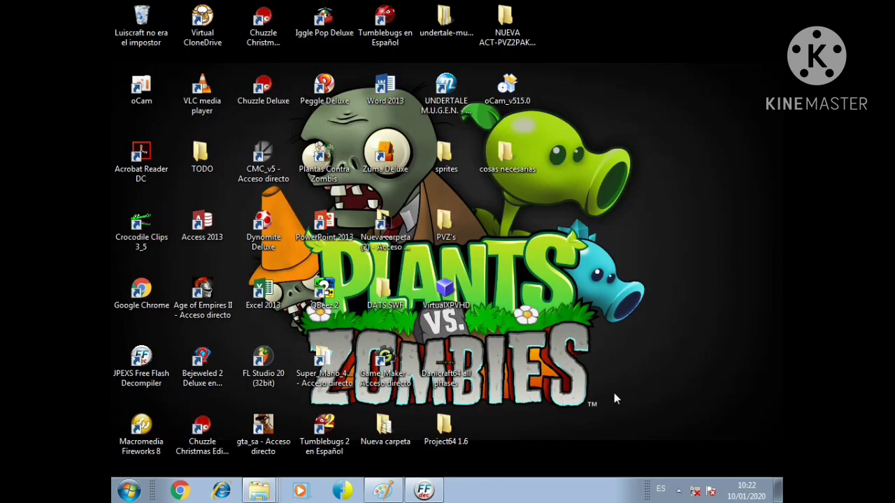
double_click(215, 169)
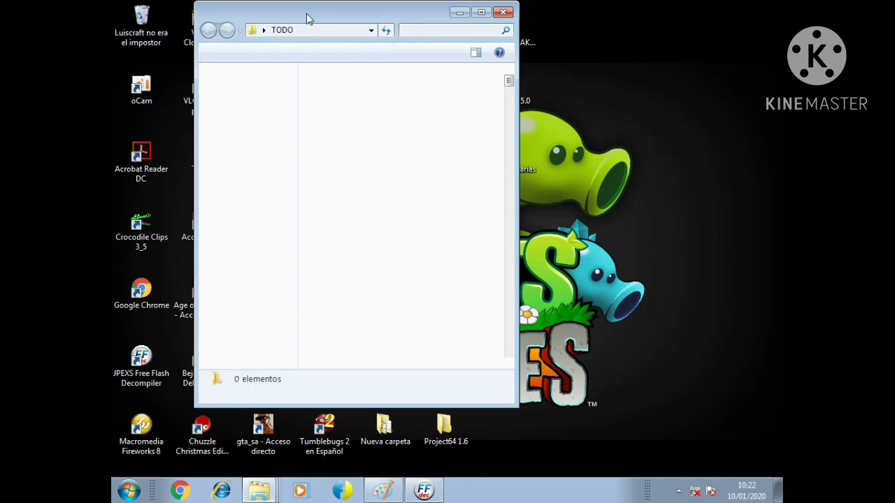
double_click(307, 17)
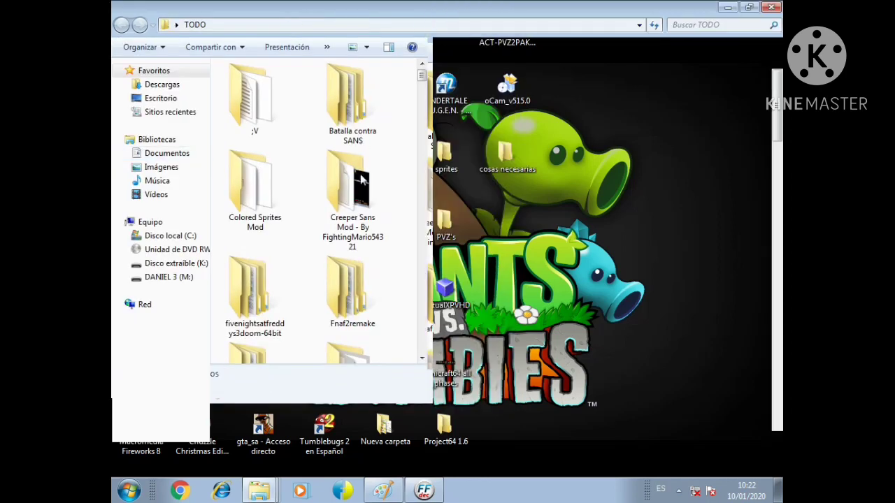
click(360, 179)
key(i)
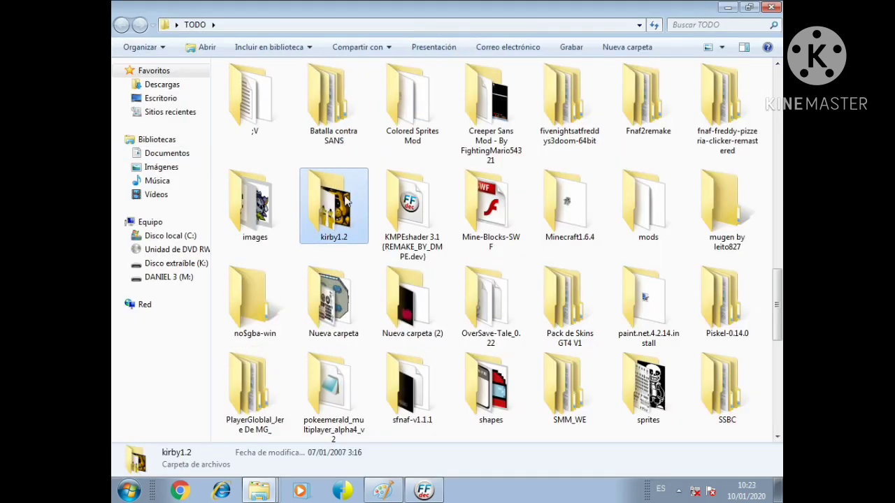
key(Right)
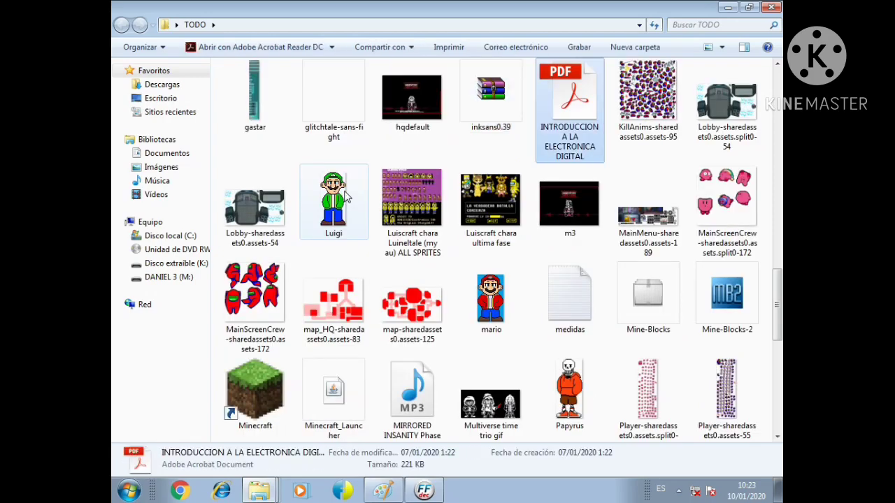
key(Up)
key(Up)
key(Up)
key(Up)
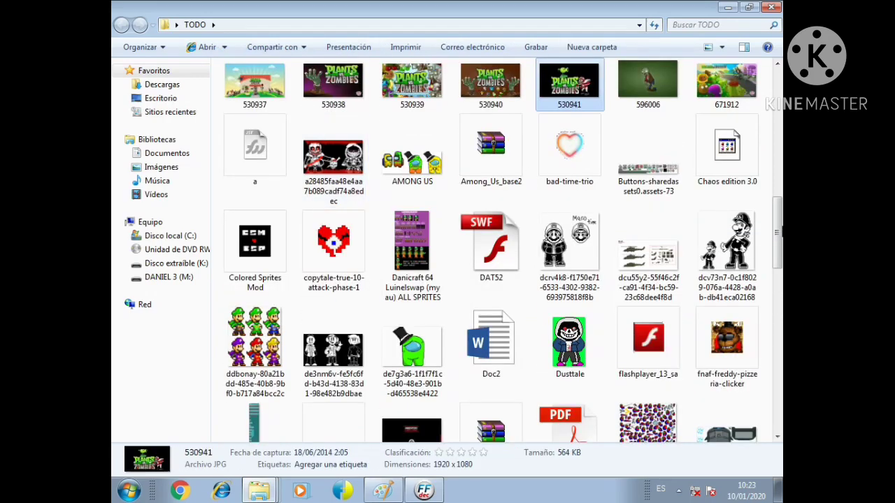
scroll(376, 196, up, 10)
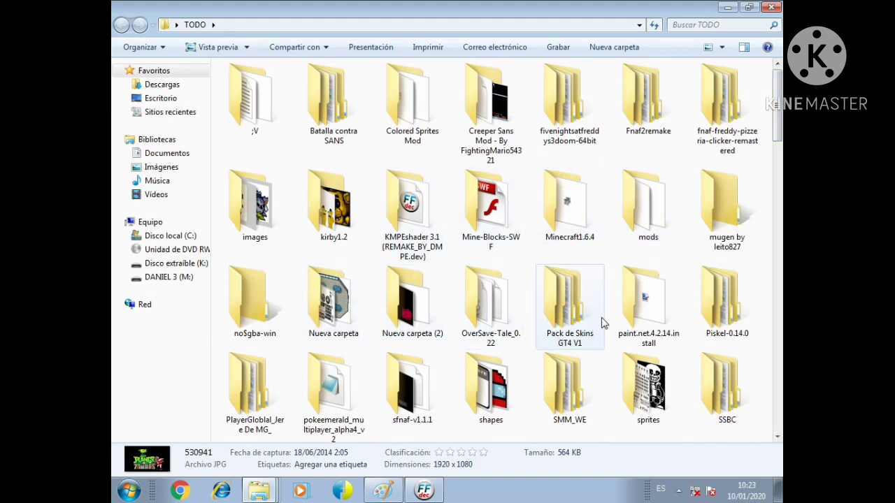
- Open the images subfolder inside the TODO folder
click(369, 123)
key(i)
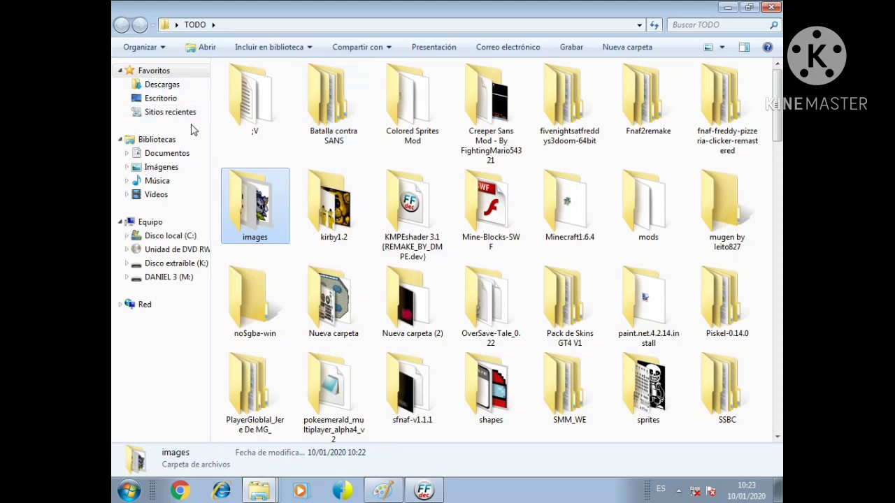
double_click(254, 208)
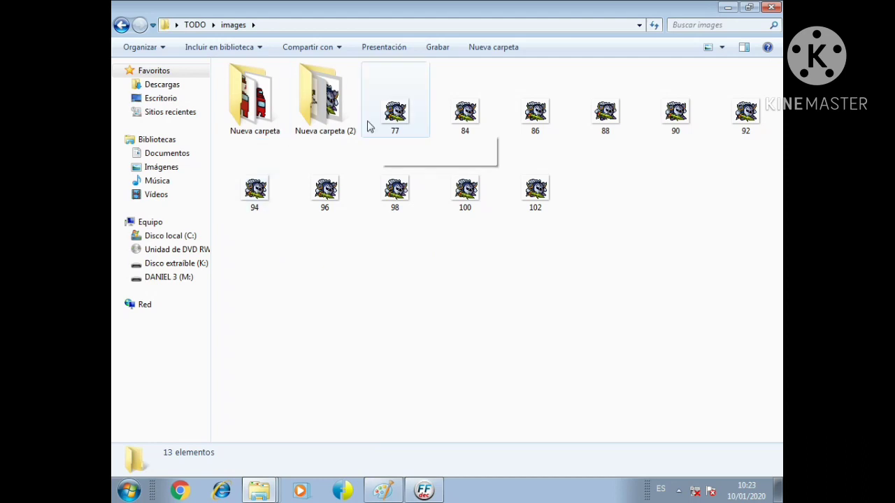
- Open exported image 77 for editing in Paint and magnify it to 800%
right_click(410, 106)
click(429, 130)
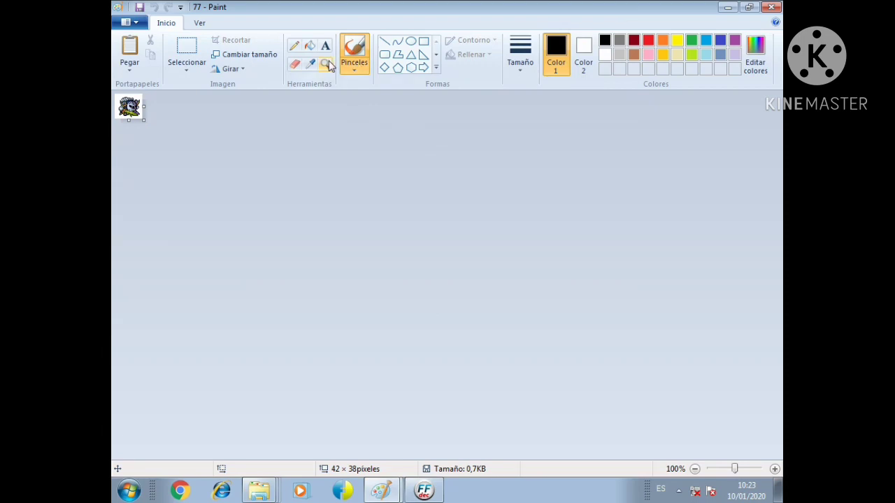
scroll(153, 102, up, 7)
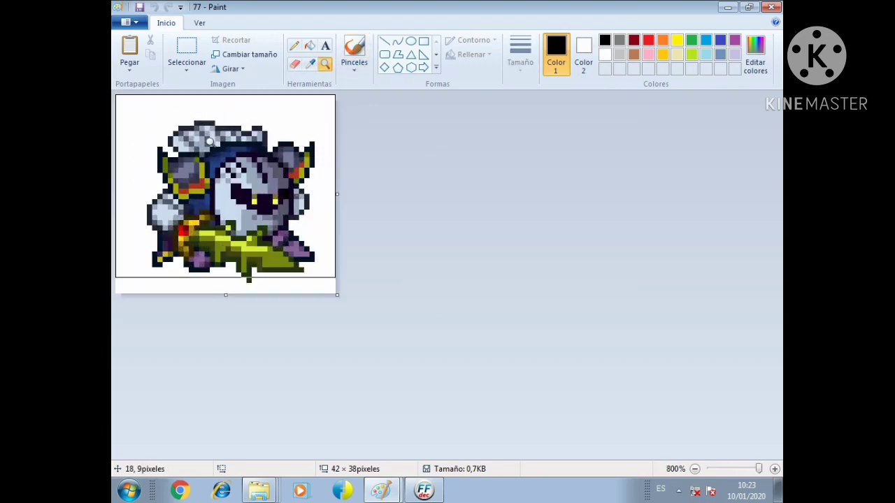
- Paste the Golden Freddy sprite onto image 77 and flip it horizontally
key(ctrl+v)
key(ctrl+z)
key(ctrl+y)
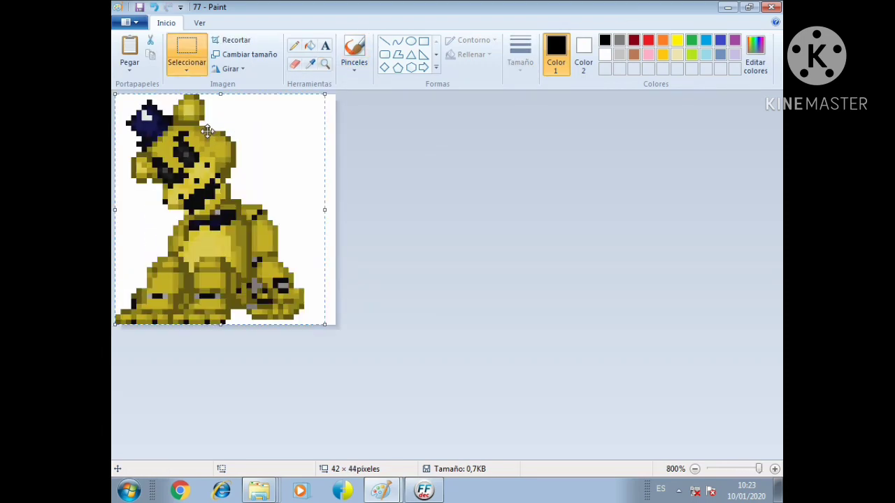
click(214, 68)
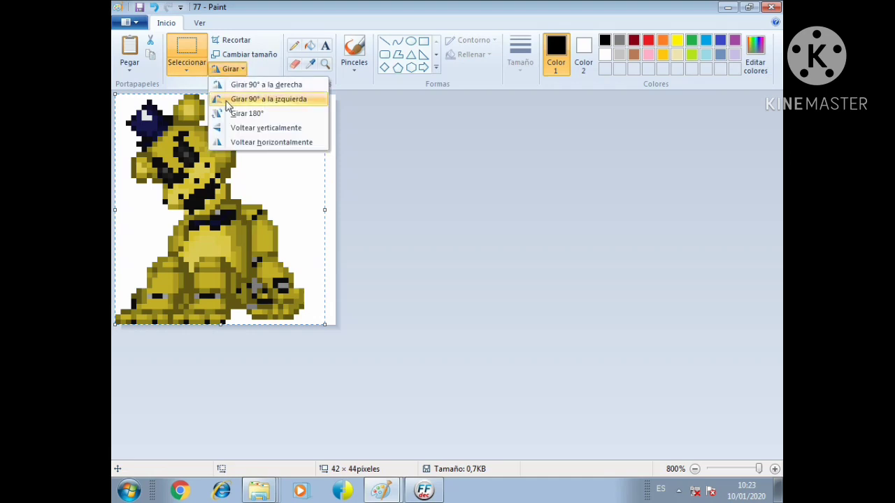
click(241, 142)
- Make the pasted selection transparent, align the sprite over the old character, and reduce the canvas back to 42 × 38 pixels
click(186, 70)
click(202, 190)
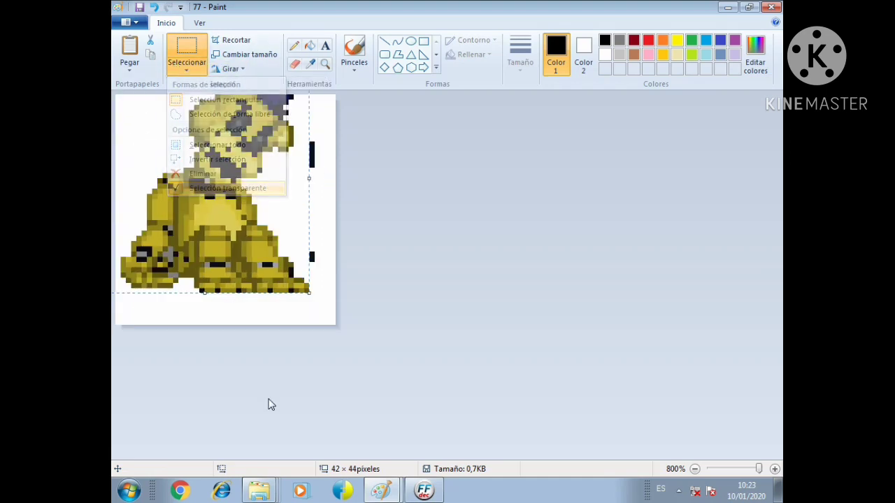
drag(226, 326, 225, 294)
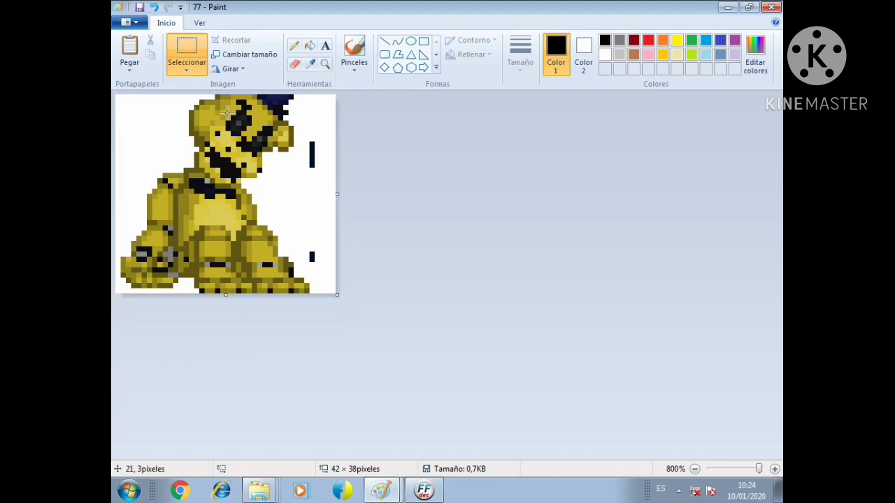
- Erase the leftover dark pixels beside the sprite's head and legs, and close image 77 saving the changes
drag(308, 133, 312, 269)
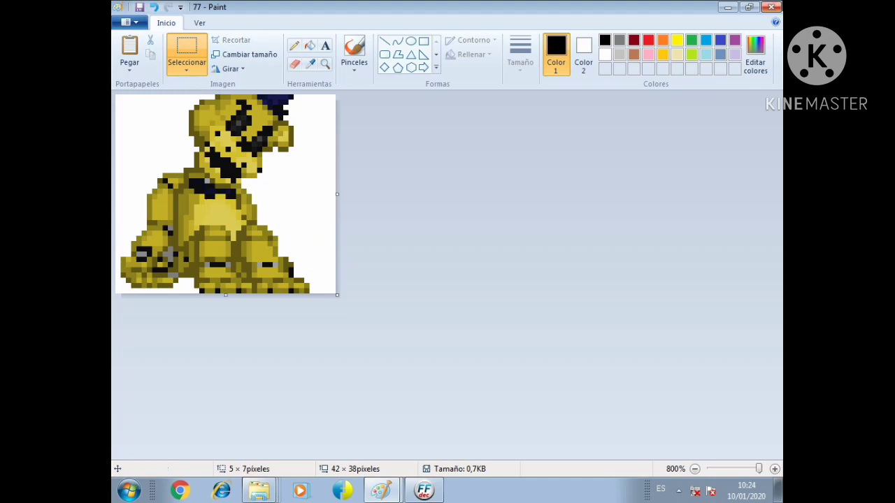
click(771, 7)
click(397, 252)
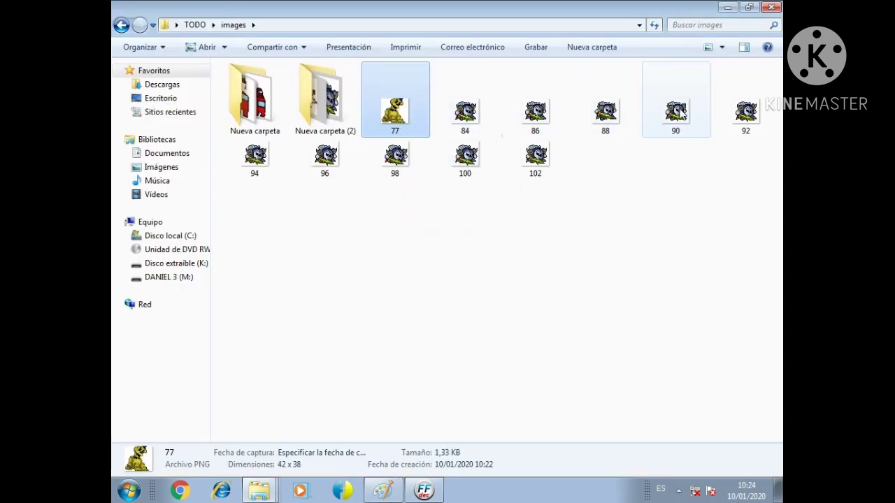
- Delete the exported images 84 through 102 from the images folder, keeping image 77 and the two subfolders
click(440, 133)
ctrl+click(535, 110)
ctrl+click(604, 110)
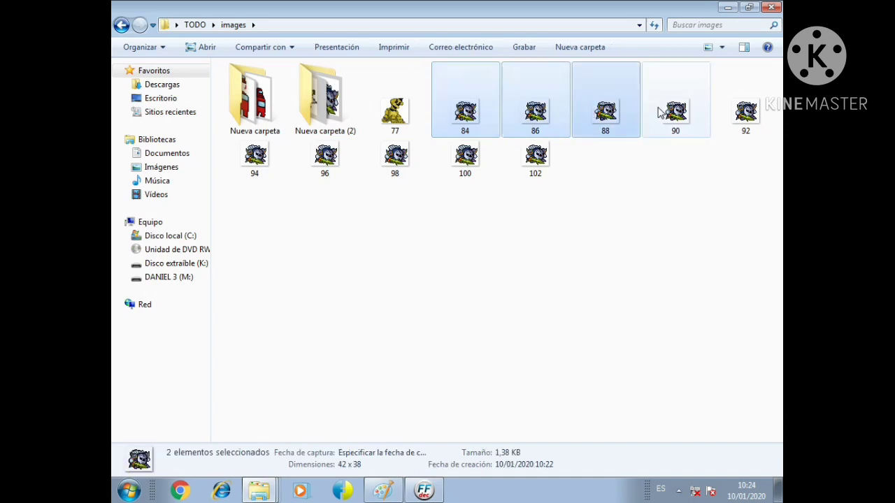
ctrl+click(675, 111)
ctrl+click(263, 164)
ctrl+click(334, 167)
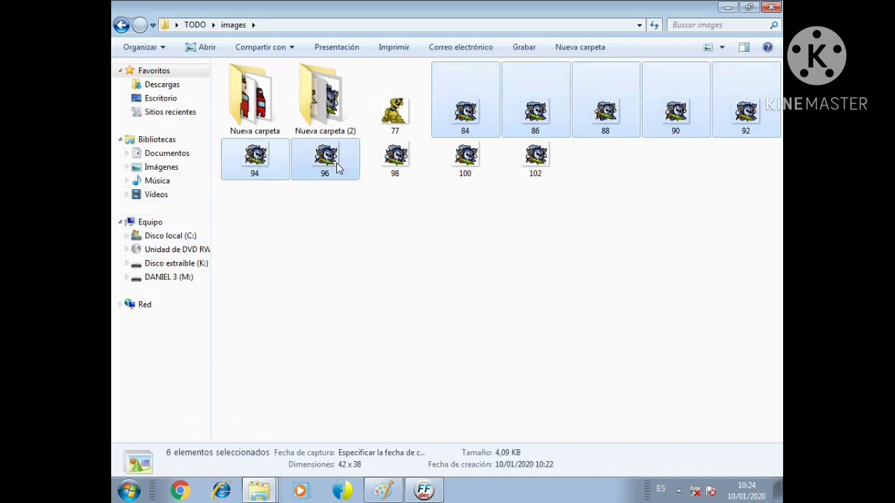
ctrl+click(413, 165)
ctrl+click(476, 165)
ctrl+click(530, 157)
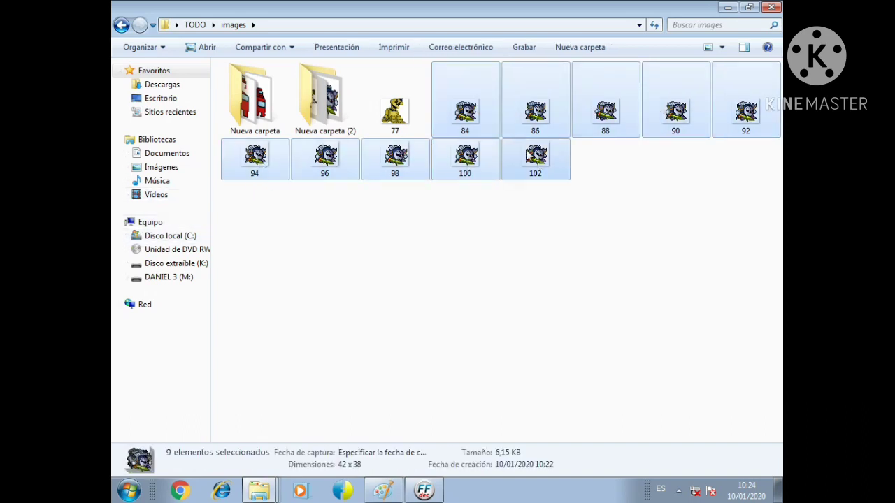
key(Delete)
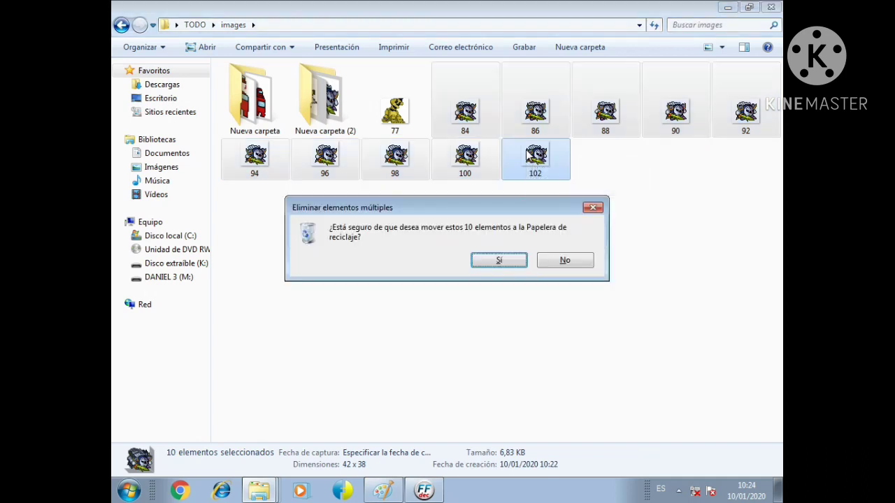
key(Escape)
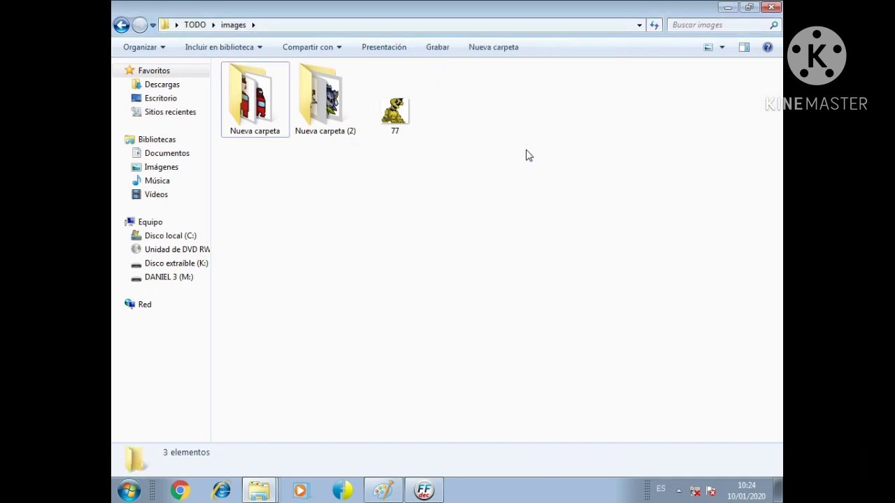
- Switch to the cosas necesarias folder window and start Game Maker 8.0
click(259, 489)
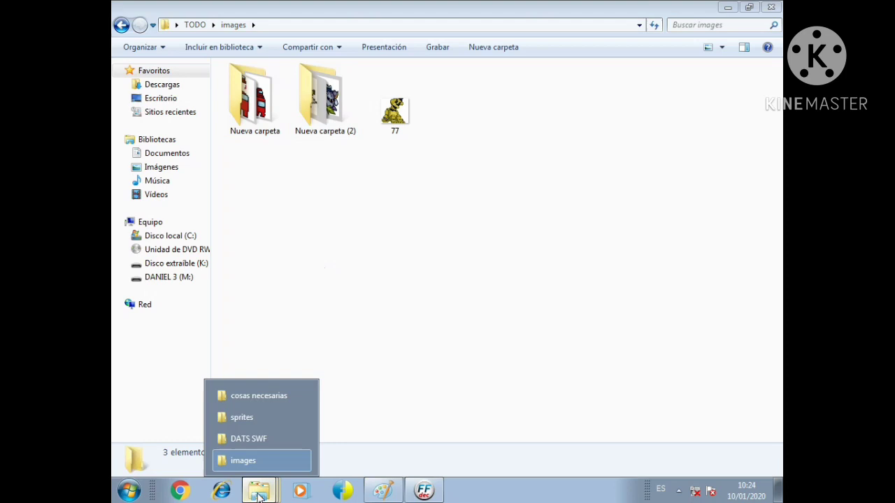
click(260, 417)
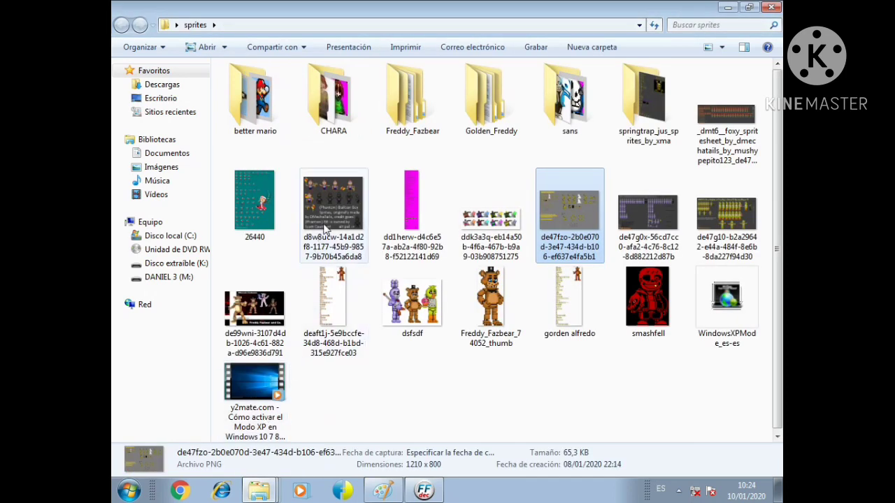
click(258, 490)
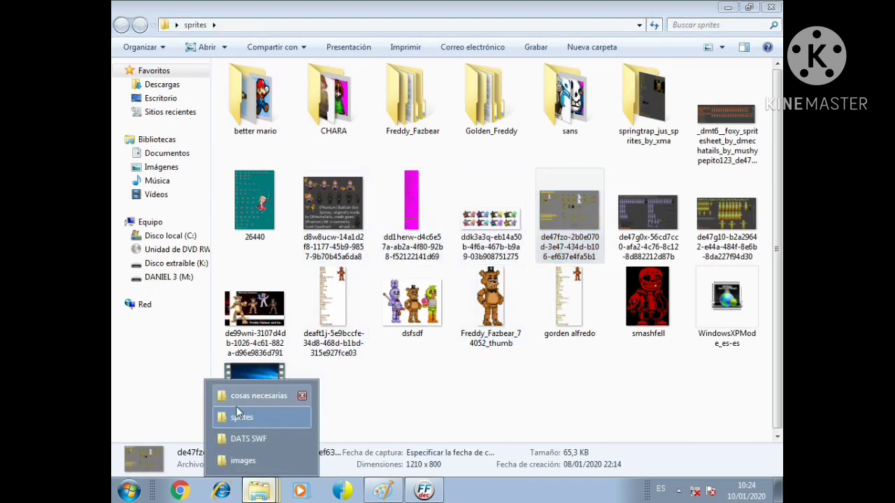
click(256, 395)
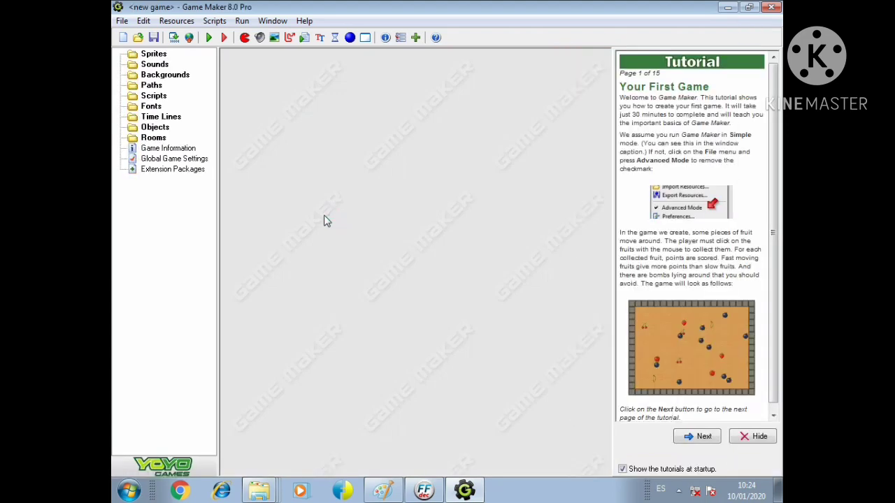
- Create a new sprite, open it in the Sprite Editor, and start adding an image from a file
click(244, 39)
click(248, 146)
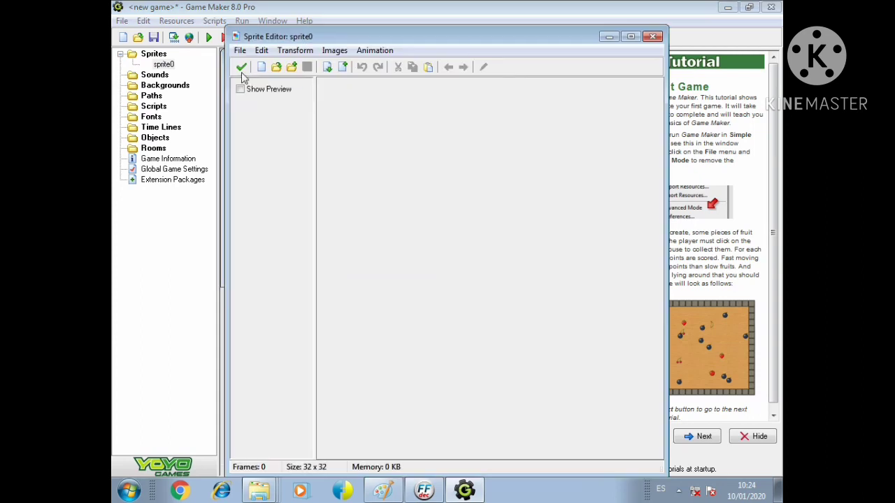
click(240, 50)
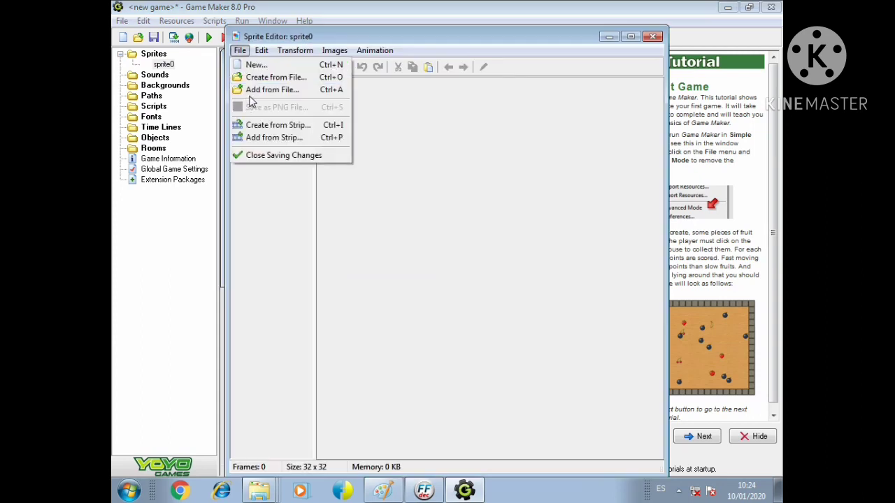
click(252, 95)
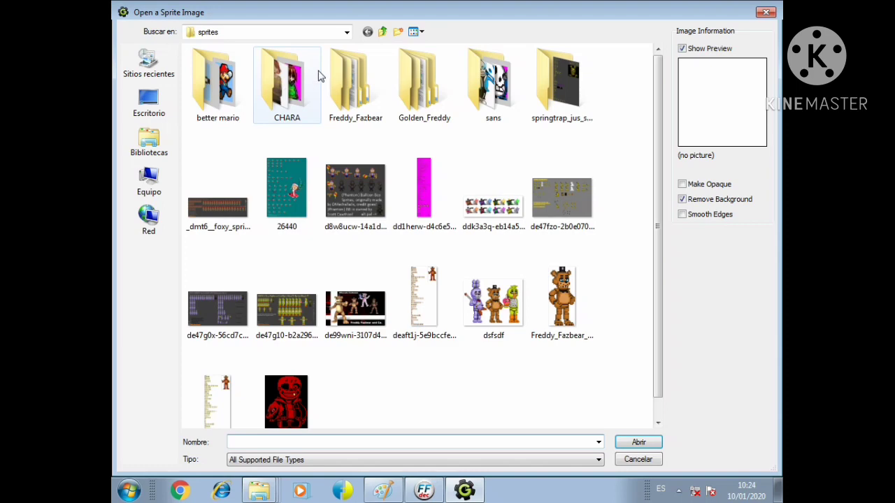
- Load image 77 from the desktop's TODO/images folder into the sprite with Remove Background enabled
click(147, 105)
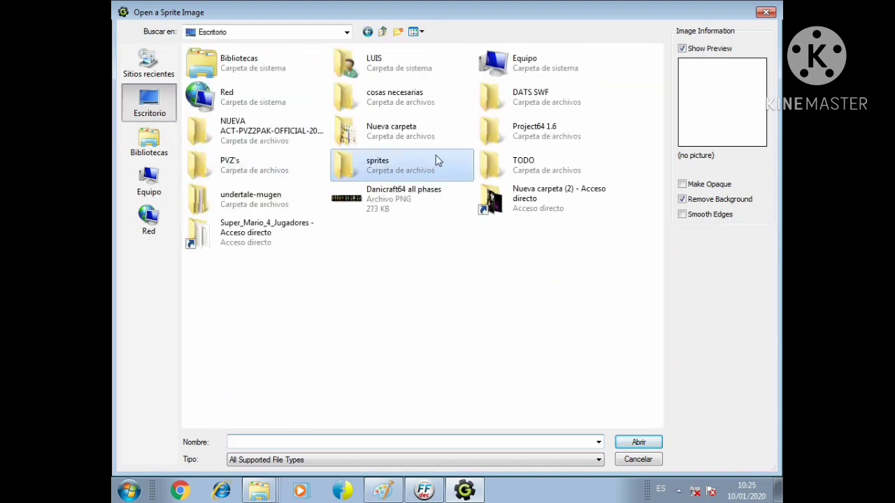
double_click(518, 172)
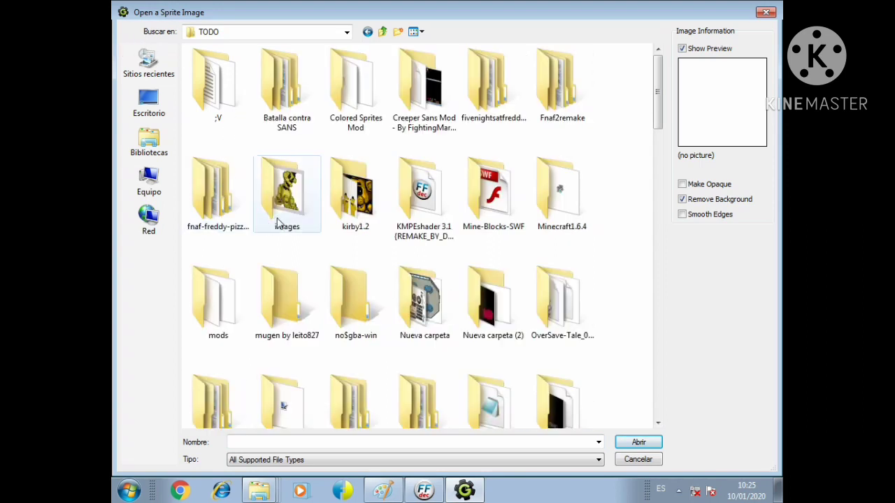
double_click(283, 200)
click(346, 102)
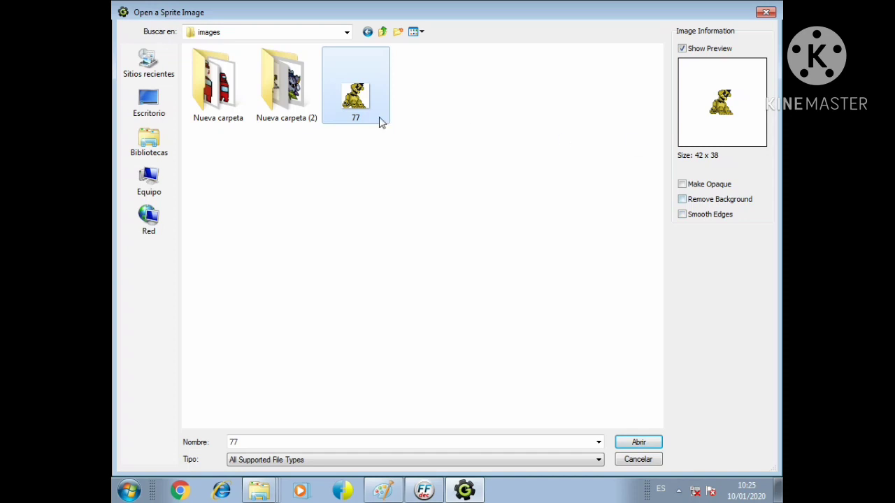
click(697, 201)
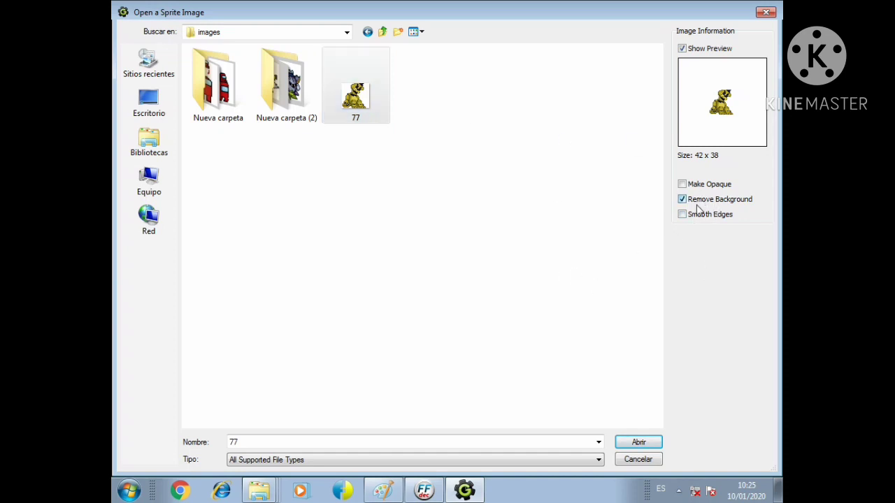
click(636, 442)
- Open the imported Golden Freddy frame in the Image Editor and maximize the editor window
double_click(353, 101)
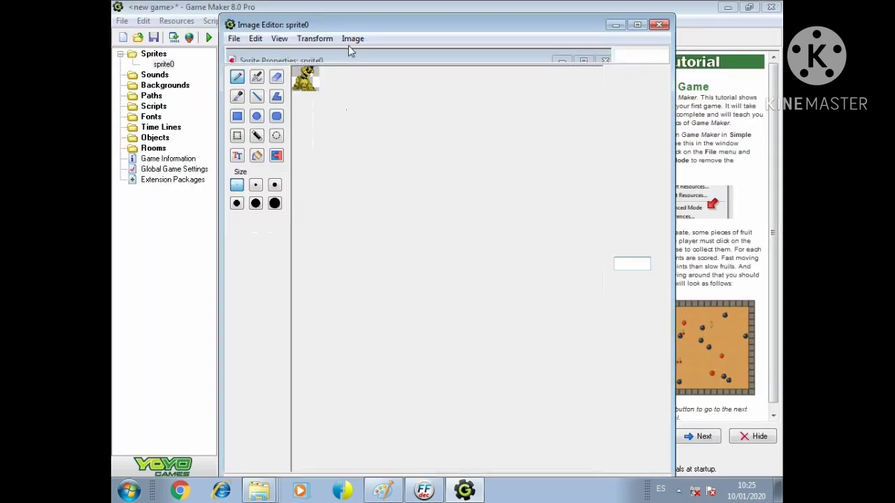
click(329, 39)
click(335, 28)
double_click(335, 27)
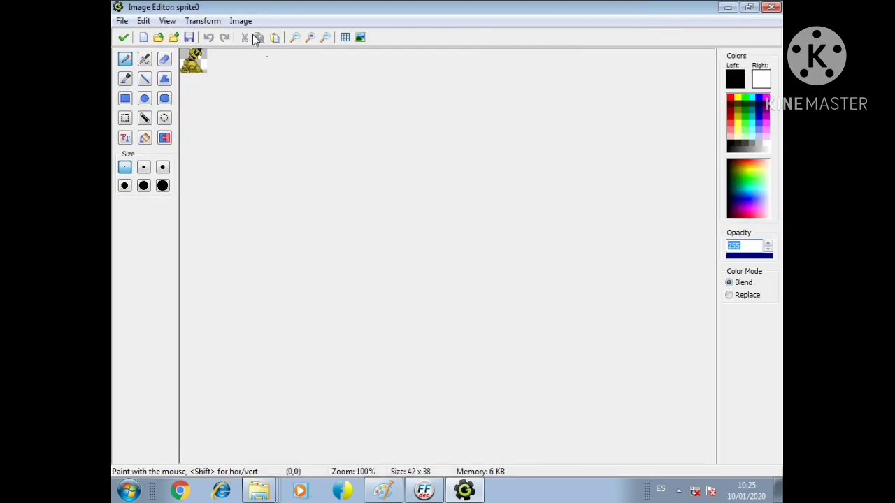
click(325, 38)
click(325, 38)
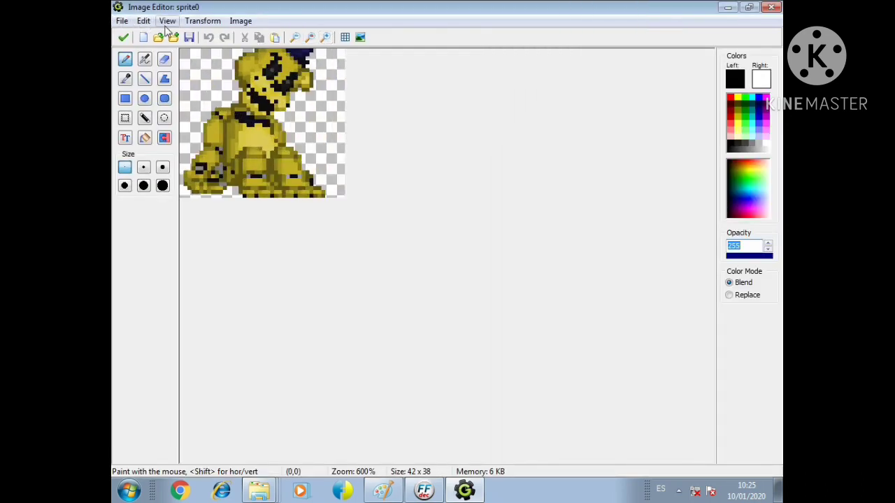
click(189, 37)
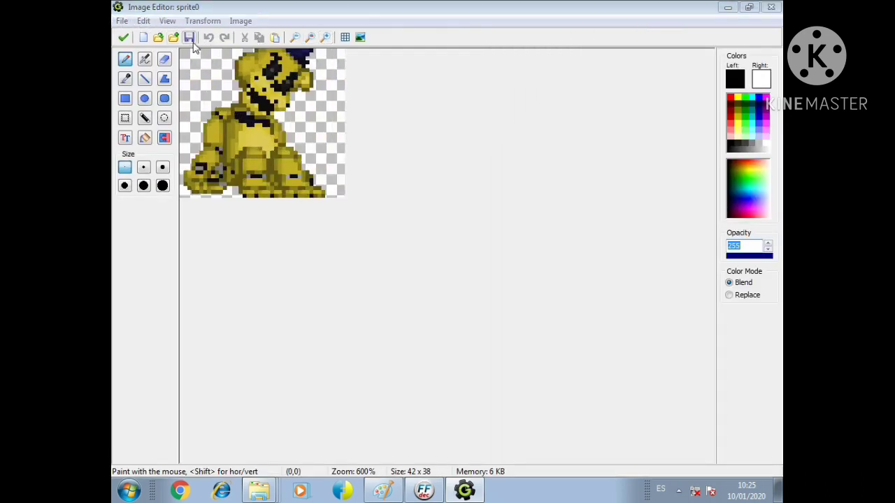
click(338, 92)
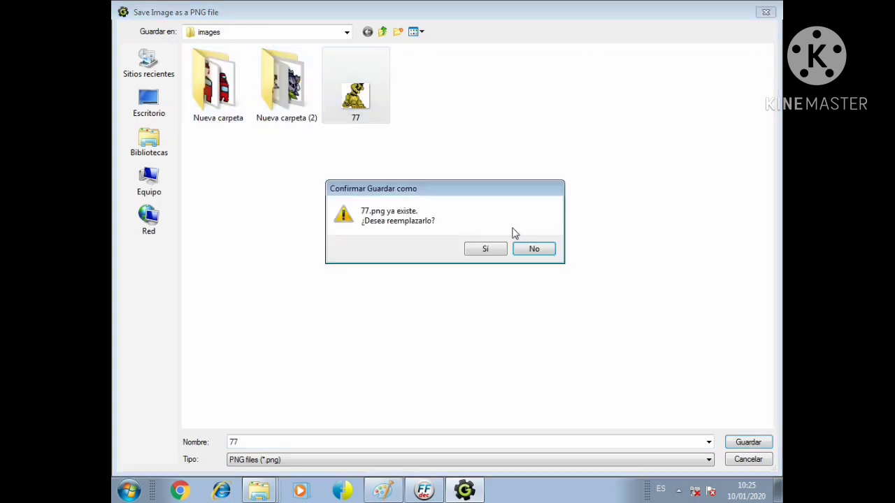
click(525, 250)
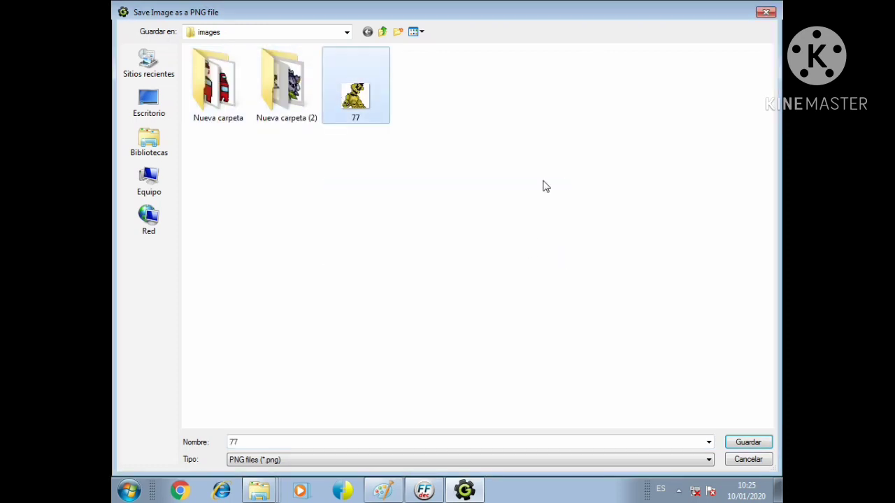
click(766, 12)
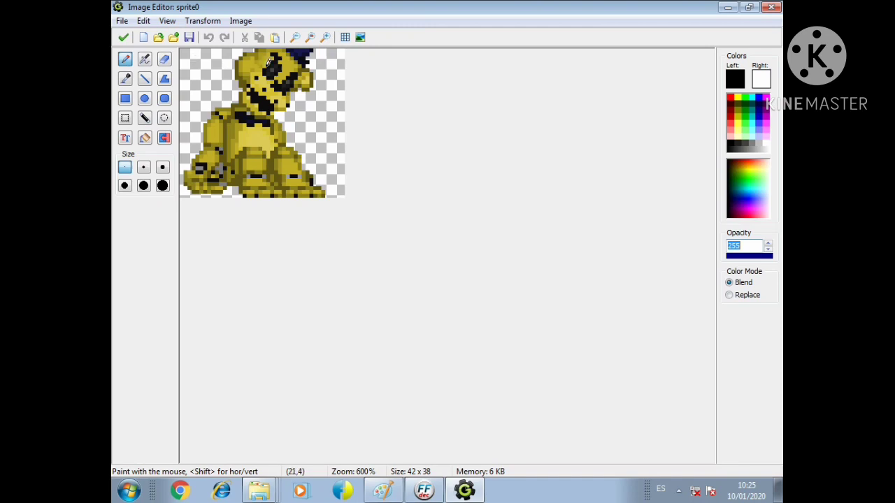
- Paint a white pixel in each of Golden Freddy's eyes and save the image as PNG over the existing 77.png
click(280, 62)
click(189, 37)
double_click(355, 98)
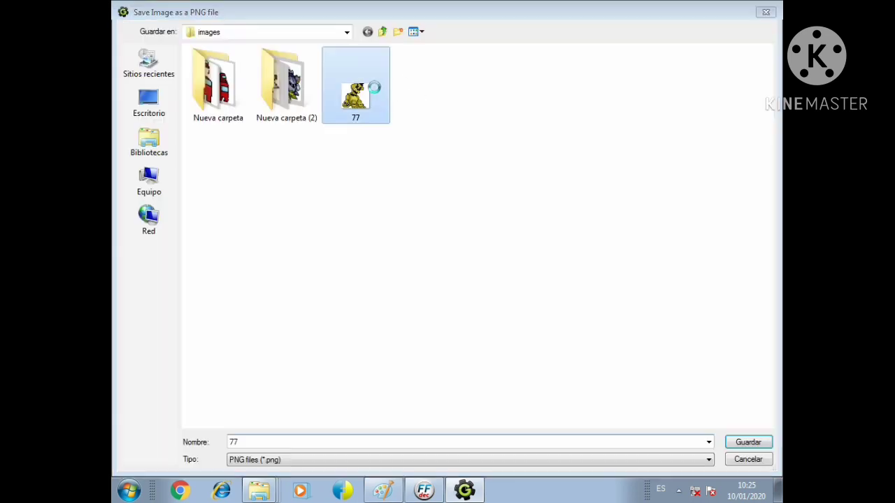
click(490, 249)
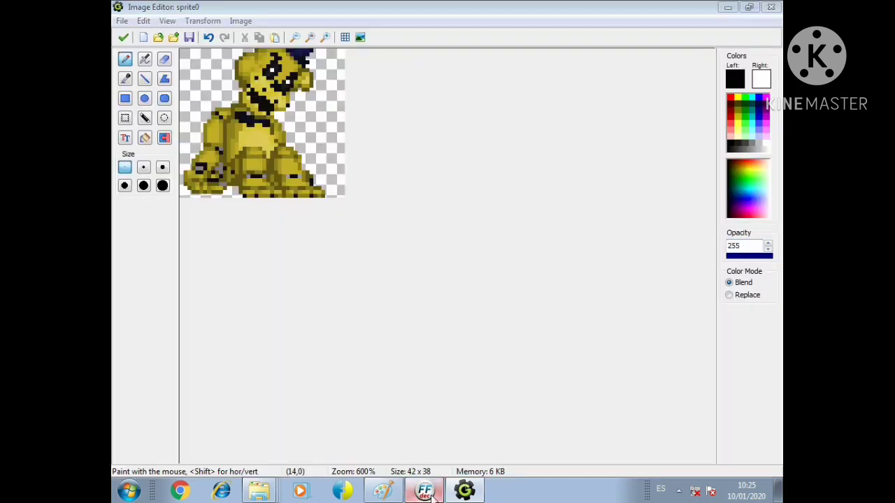
- Switch to JPEXS Free Flash Decompiler and replace image 77 in DAT0.swf with the edited 77.png
key(alt+Tab)
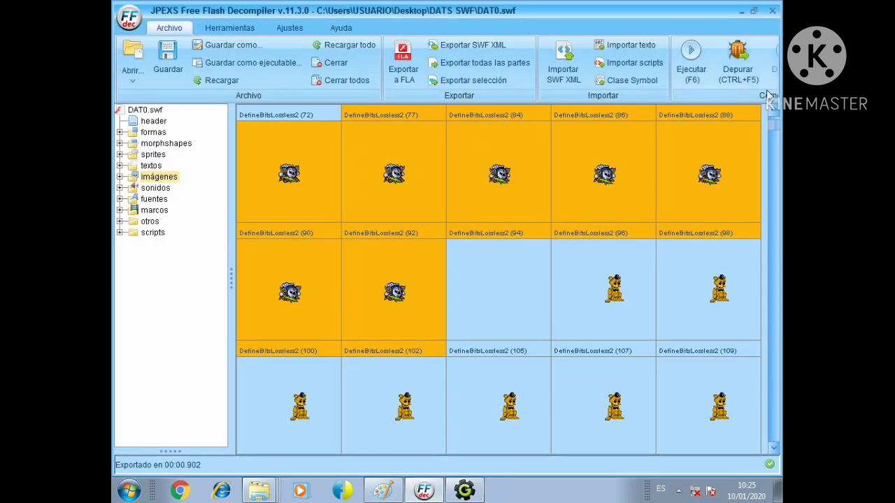
scroll(389, 321, up, 3)
right_click(388, 321)
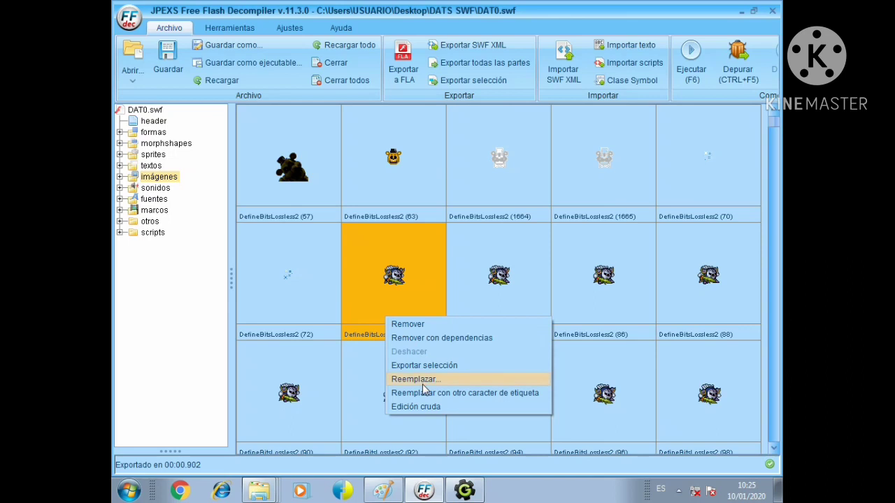
click(422, 382)
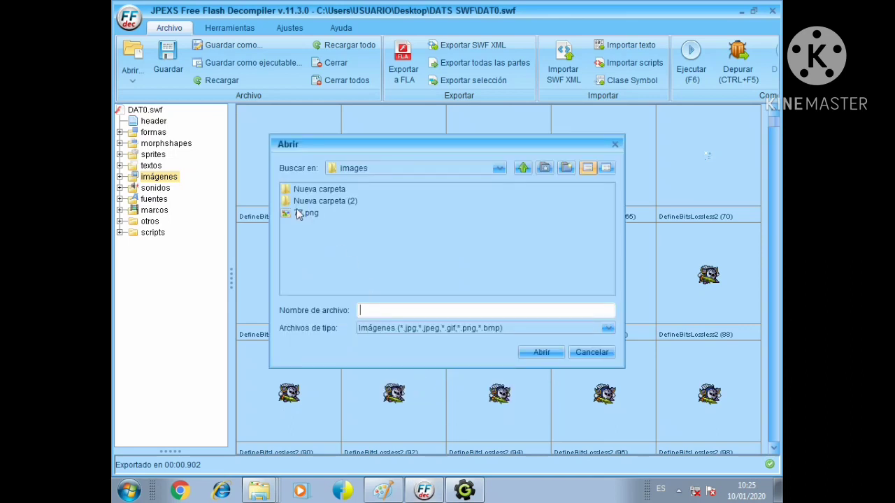
double_click(306, 213)
right_click(476, 292)
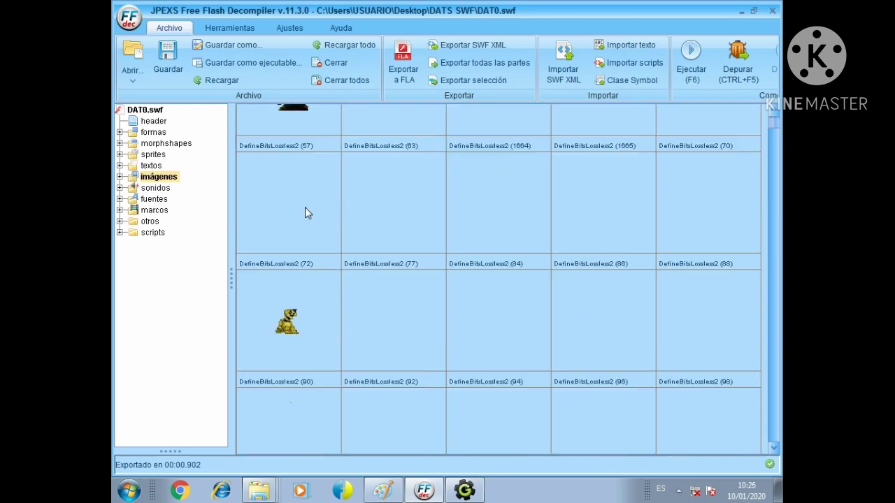
- Replace the first image in the row below the seated Golden Freddy frames with the edited 77.png
scroll(499, 278, down, 1)
right_click(292, 407)
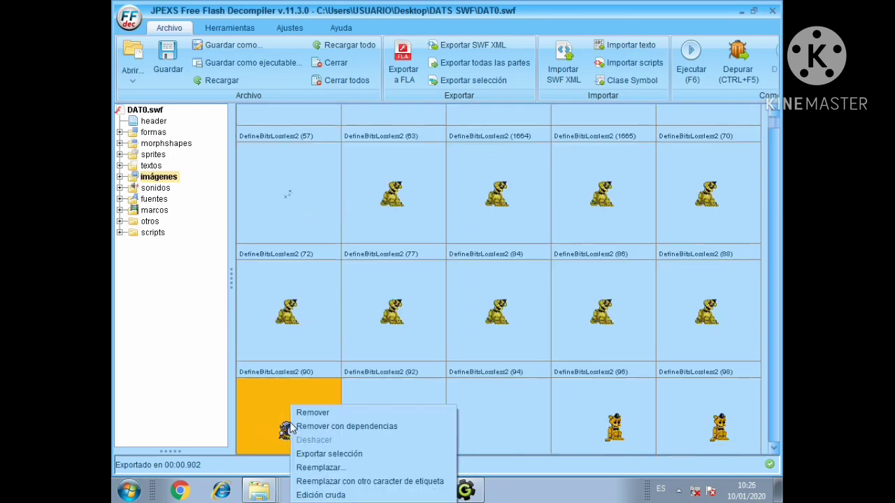
click(320, 468)
double_click(314, 218)
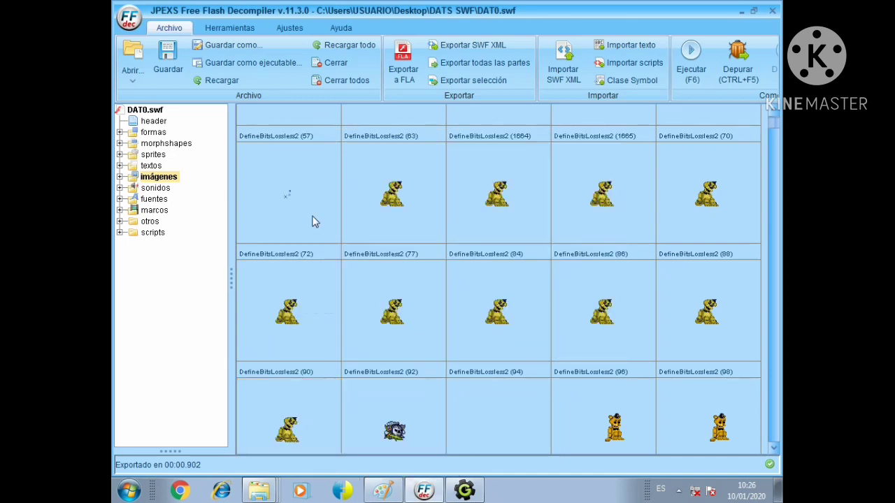
- Replace the remaining grey character image, second in that same row, with 77.png from the images folder
right_click(403, 406)
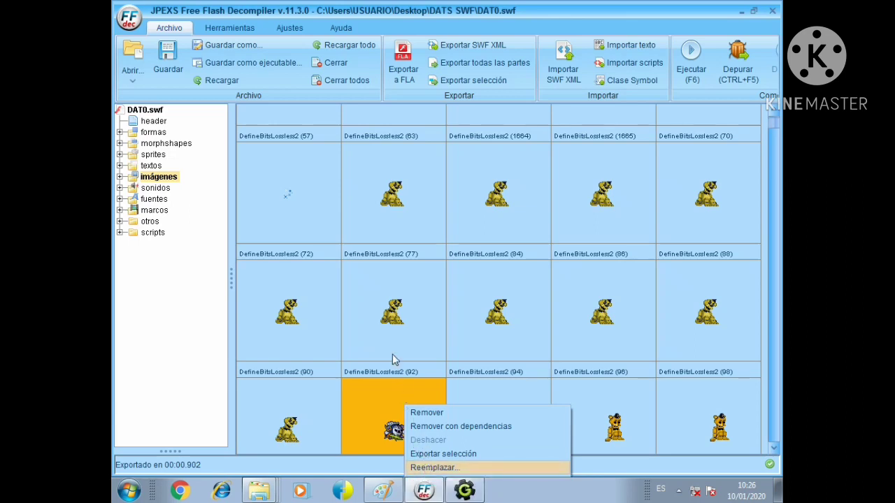
key(Return)
click(305, 213)
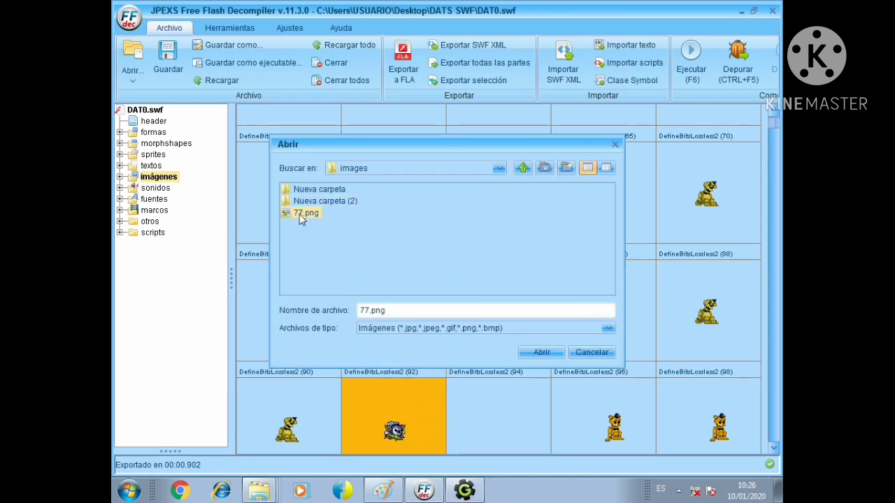
click(300, 214)
double_click(297, 216)
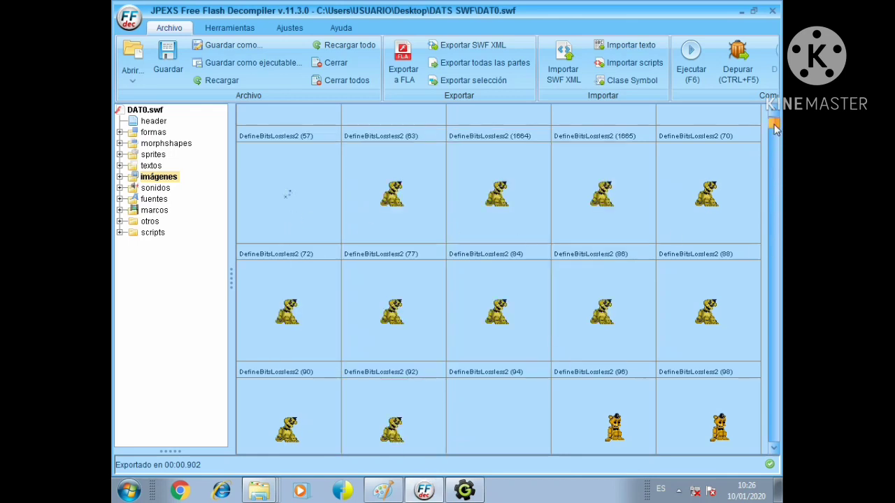
- Save the modified SWF to the desktop as DAT0
scroll(288, 193, down, 5)
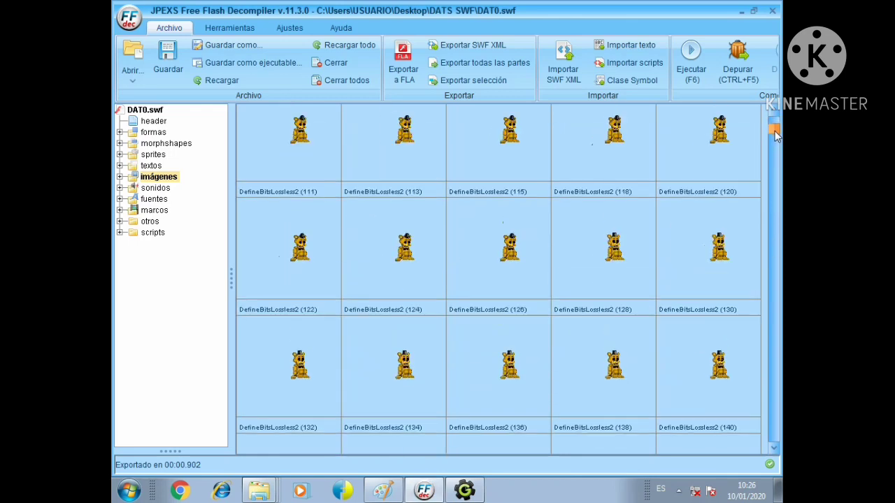
click(167, 63)
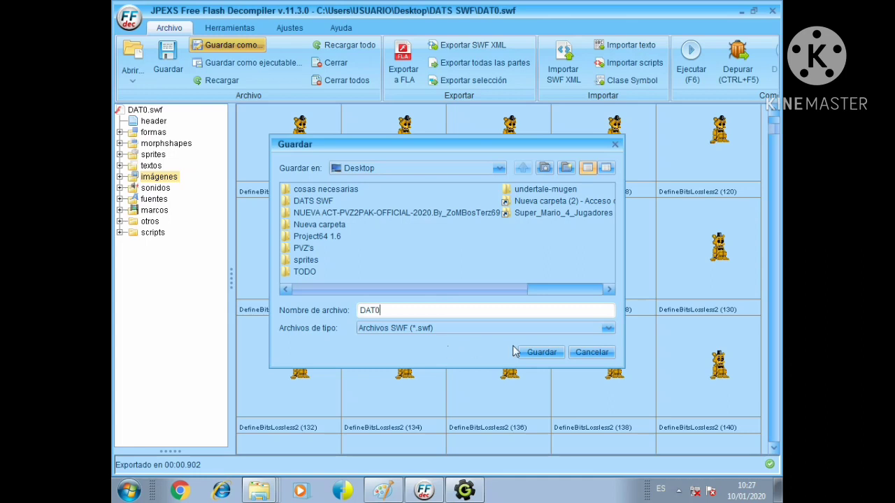
click(536, 353)
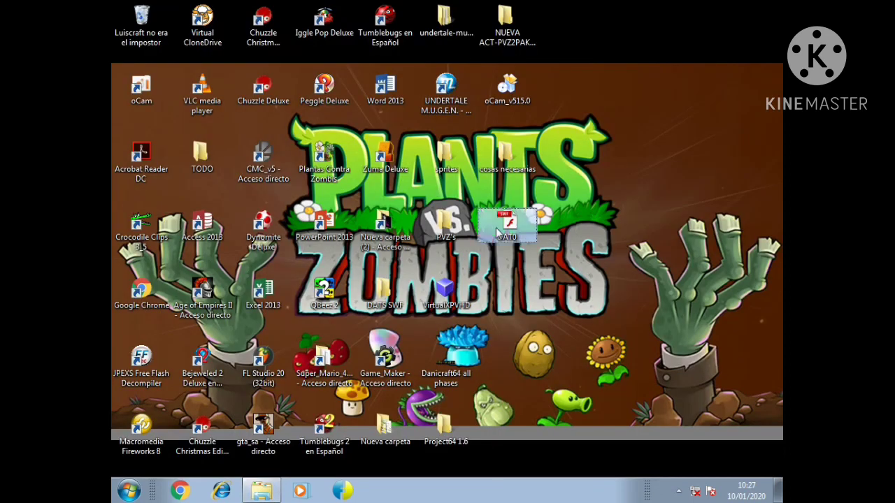
- Compress the desktop's DAT0.swf into the RAR archive DAT0.rar and delete the loose SWF file
right_click(497, 233)
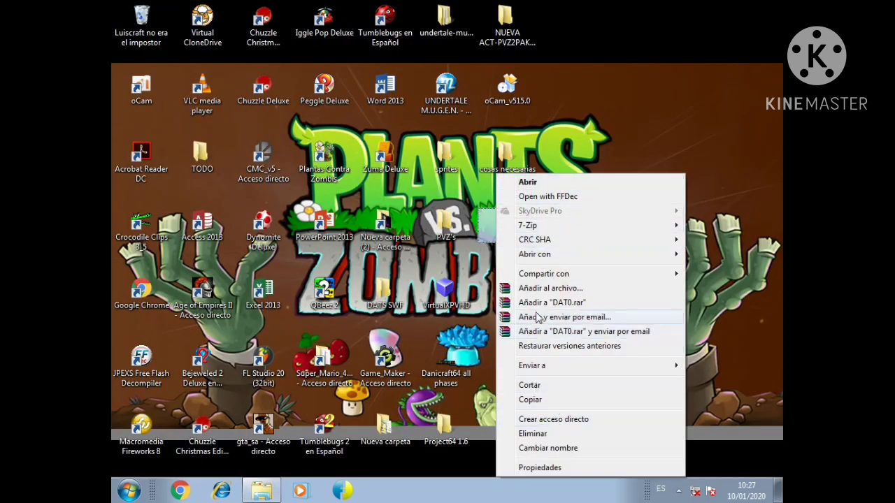
click(538, 289)
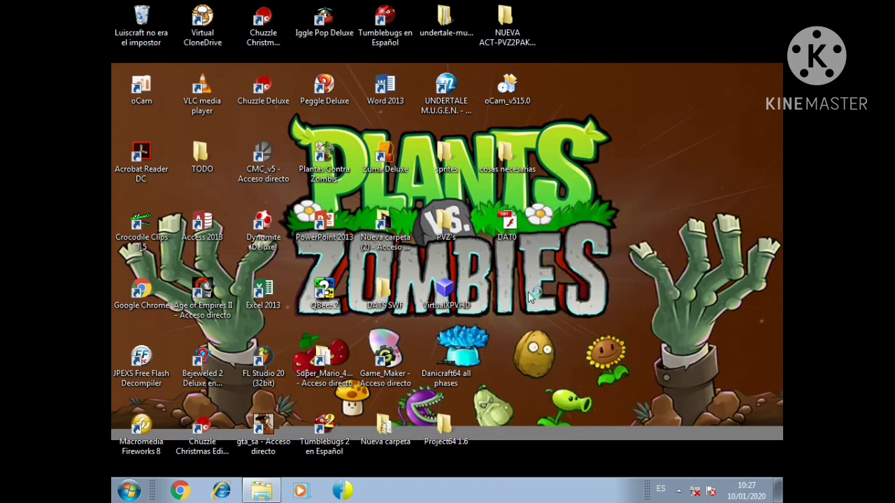
click(497, 365)
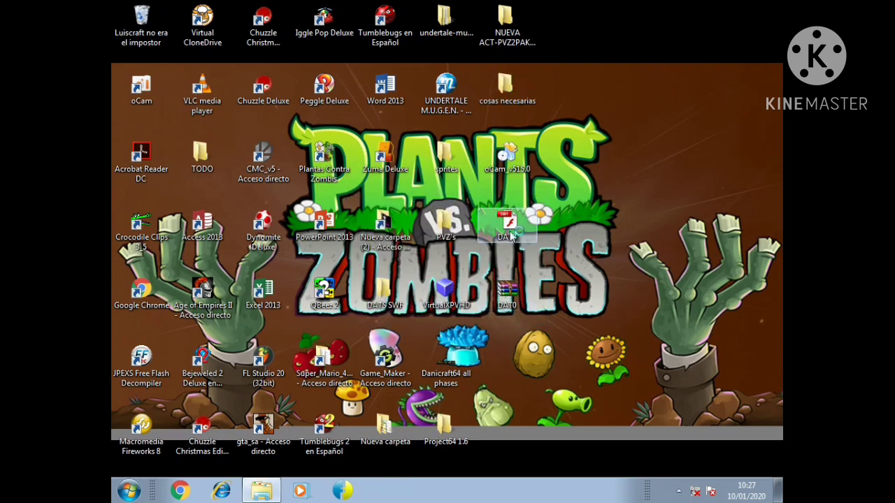
click(508, 225)
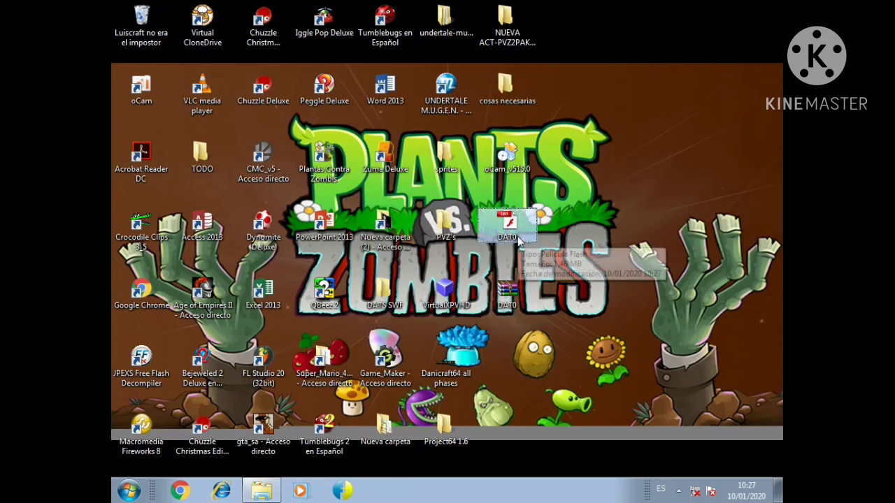
key(Delete)
click(499, 296)
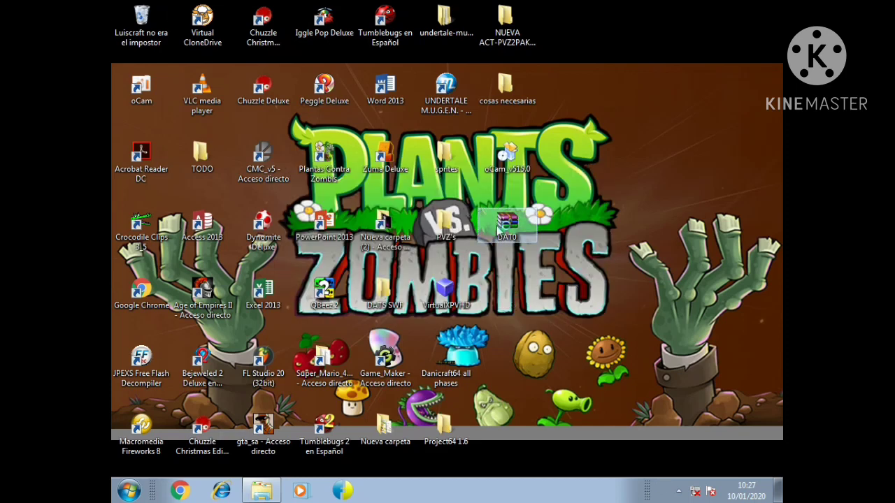
- Open DAT0.rar and change the extension of the DAT0.swf file inside it to .ssf
double_click(500, 231)
click(204, 132)
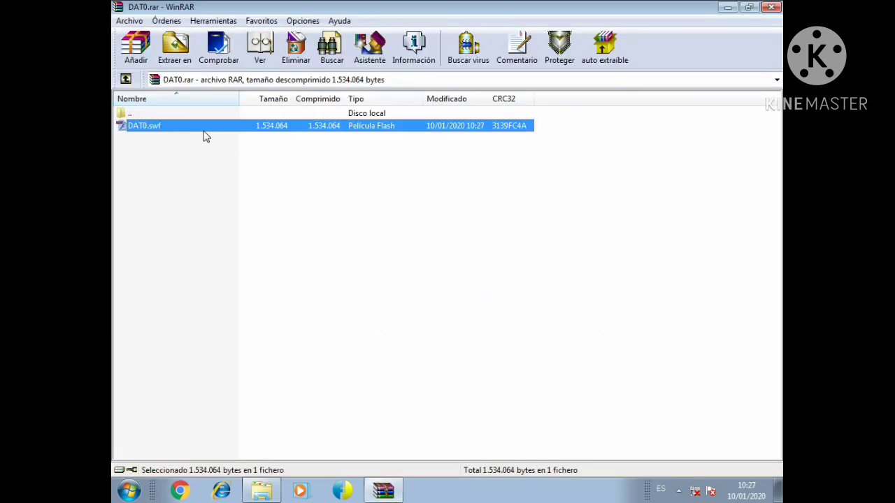
right_click(204, 135)
click(262, 340)
drag(165, 126, 154, 128)
key(BackSpace)
text(sf)
key(Return)
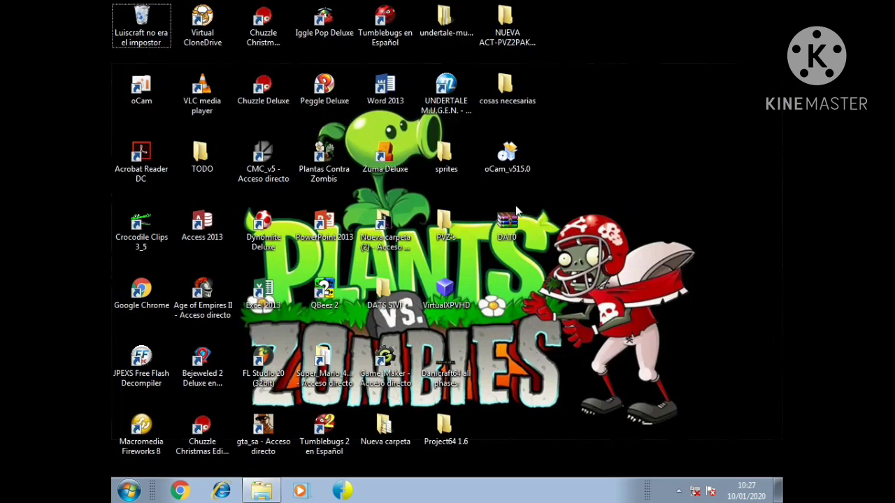
- Extract the DAT0 SSF file from the archive to the desktop and delete DAT0.rar
right_click(518, 228)
click(568, 255)
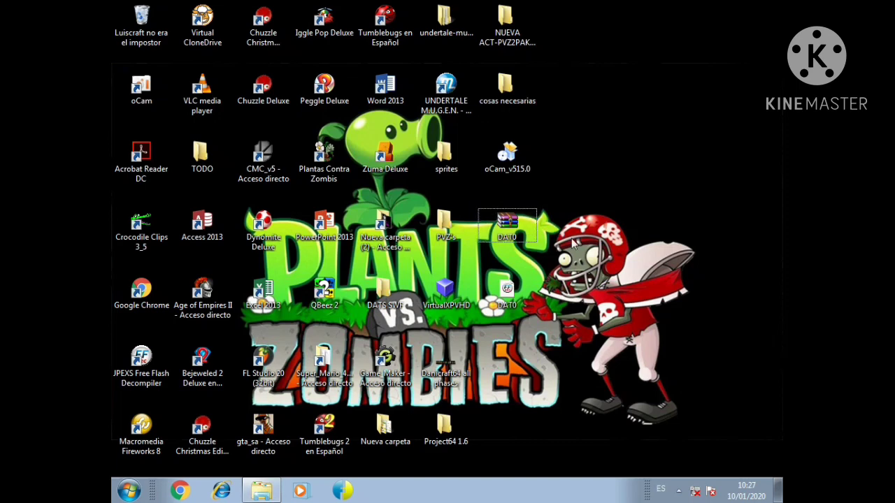
key(Delete)
key(Return)
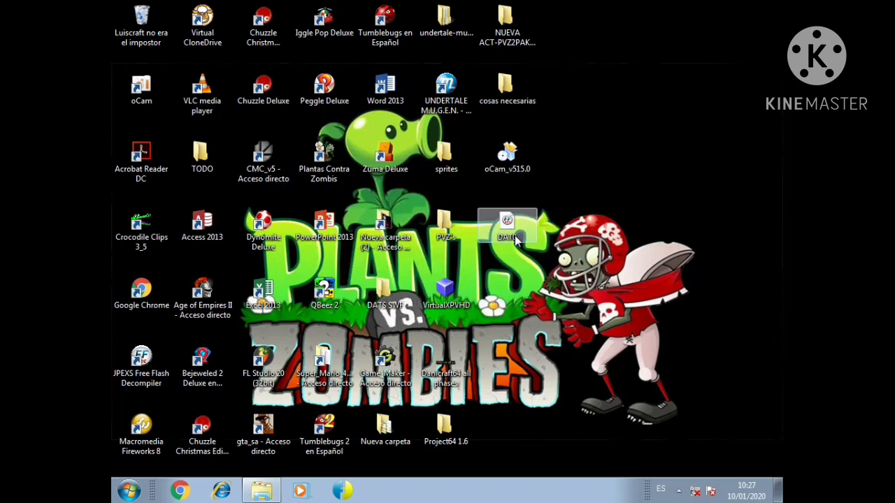
- Paste the DAT0 SSF file into the data folder of "super smash flahs 2" on drive M:, replacing the existing file
click(260, 492)
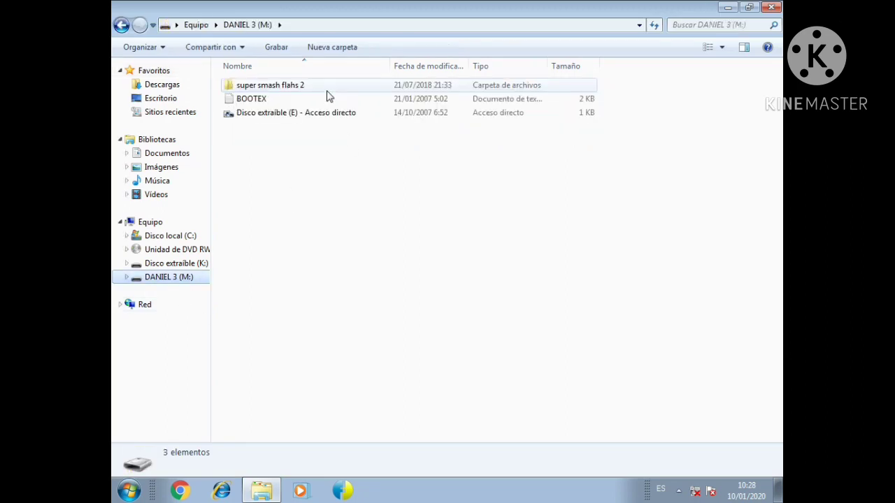
double_click(326, 91)
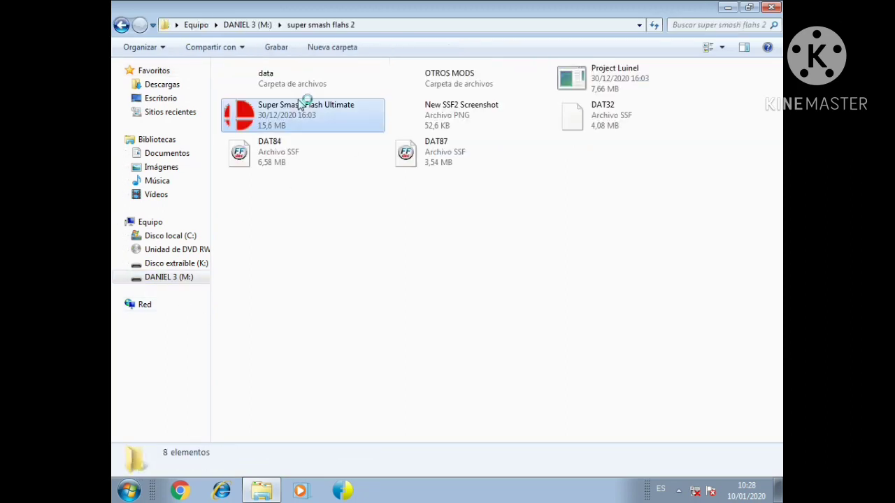
right_click(304, 87)
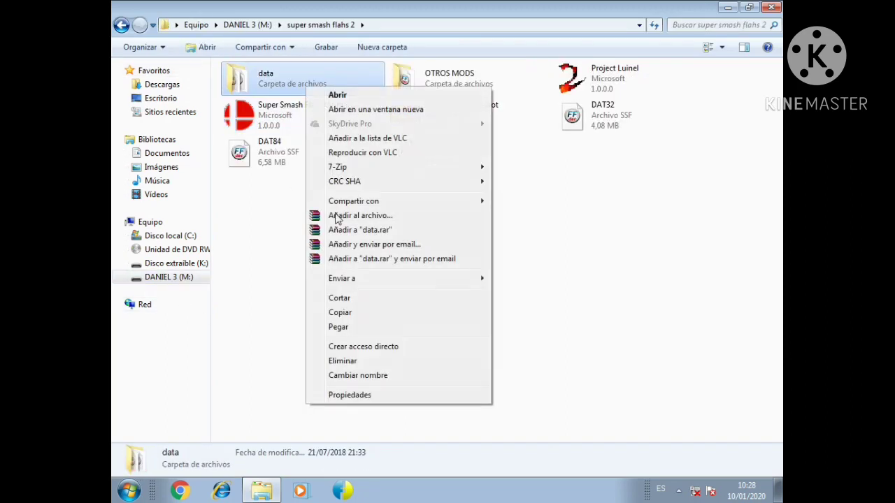
click(338, 326)
click(420, 187)
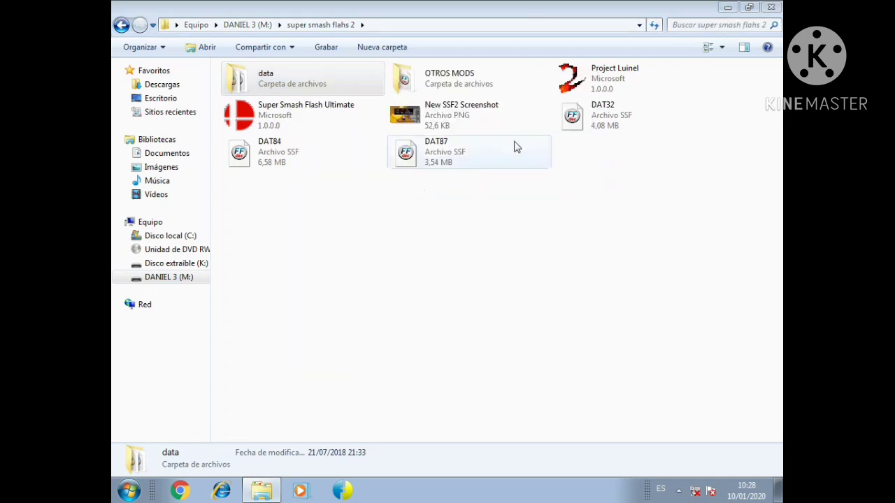
- Launch Project Luinel and change the CPU behaviour from Idle in a training match with Golden Freddy
click(588, 82)
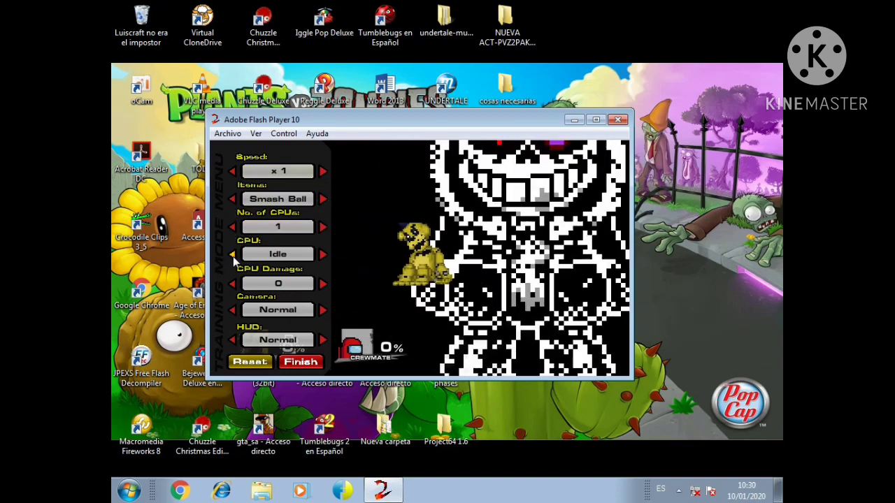
click(232, 255)
click(233, 255)
key(Return)
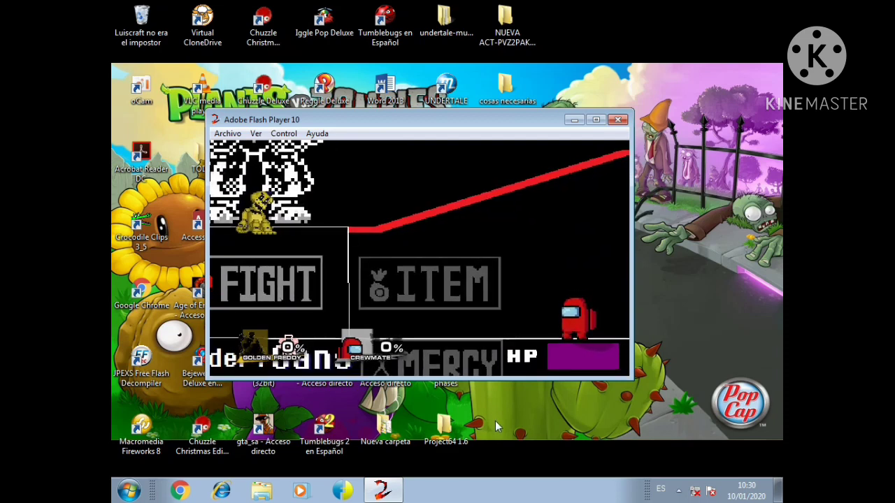
click(679, 491)
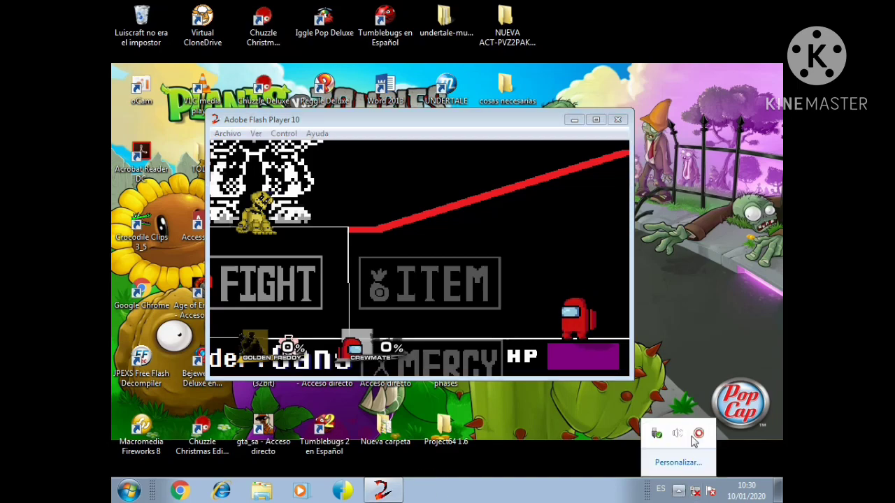